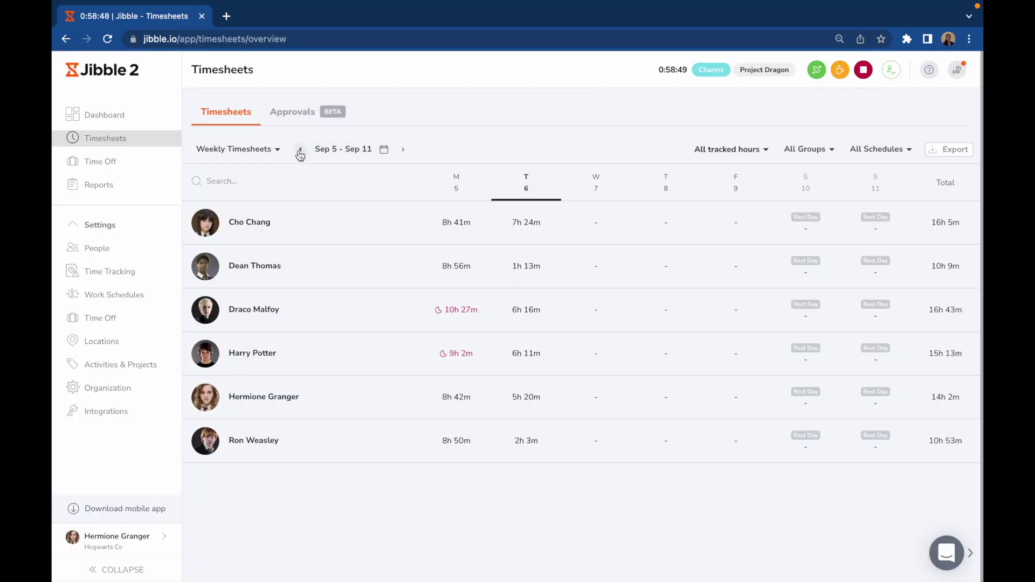
Page the weekly timesheets back three weeks, from Sep 5 – Sep 11 to Aug 15 – Aug 21.
left_click(300, 154)
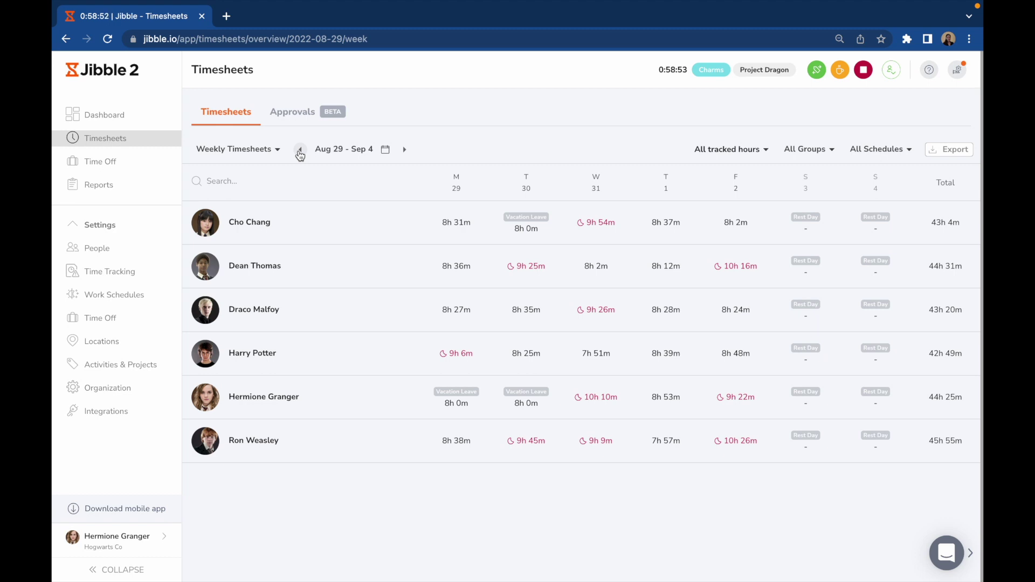
left_click(300, 154)
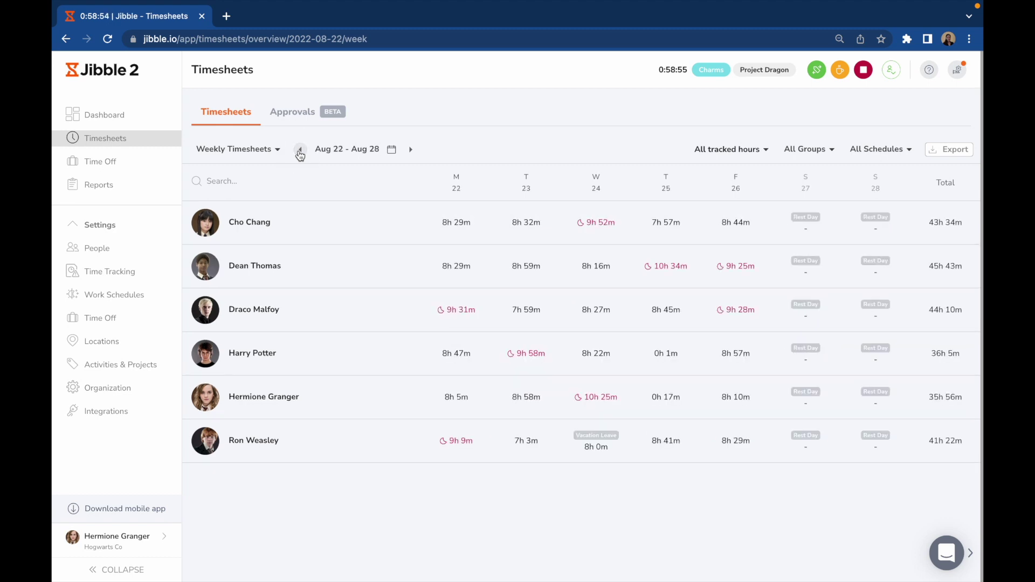
left_click(300, 154)
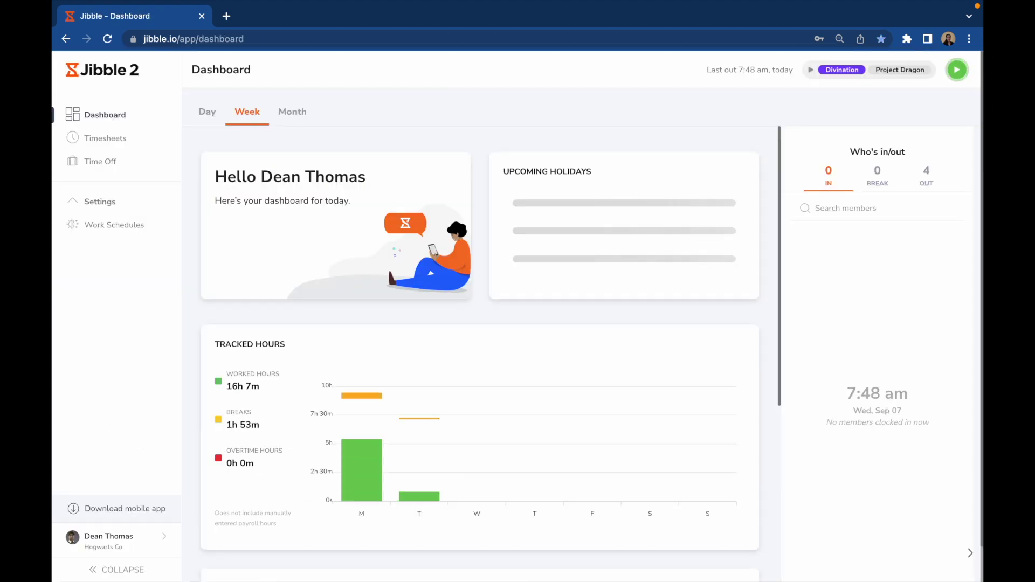
Clock in with activity Charms and project Project Horcrux, and save the entry.
left_click(956, 80)
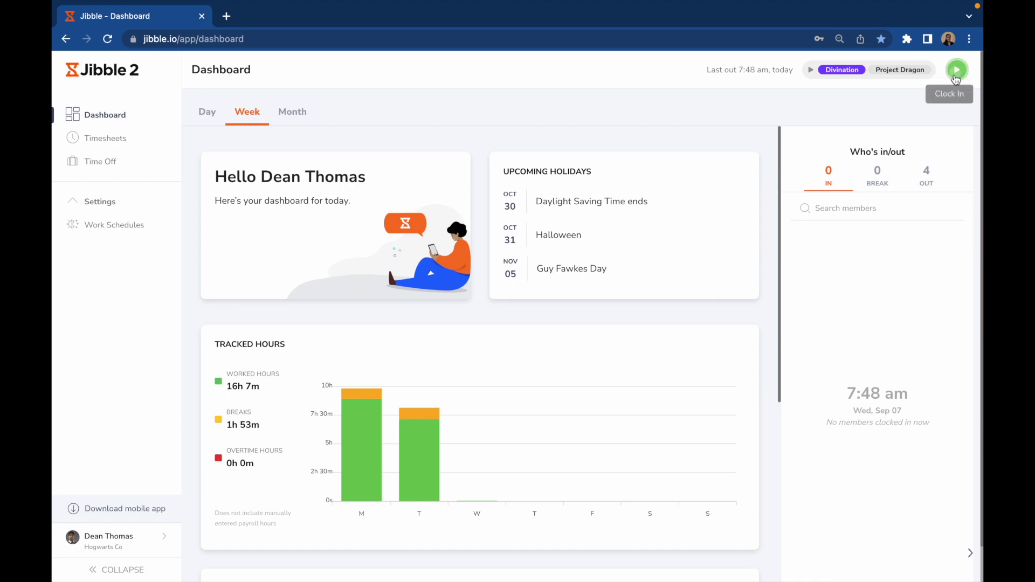
left_click(873, 240)
left_click(871, 272)
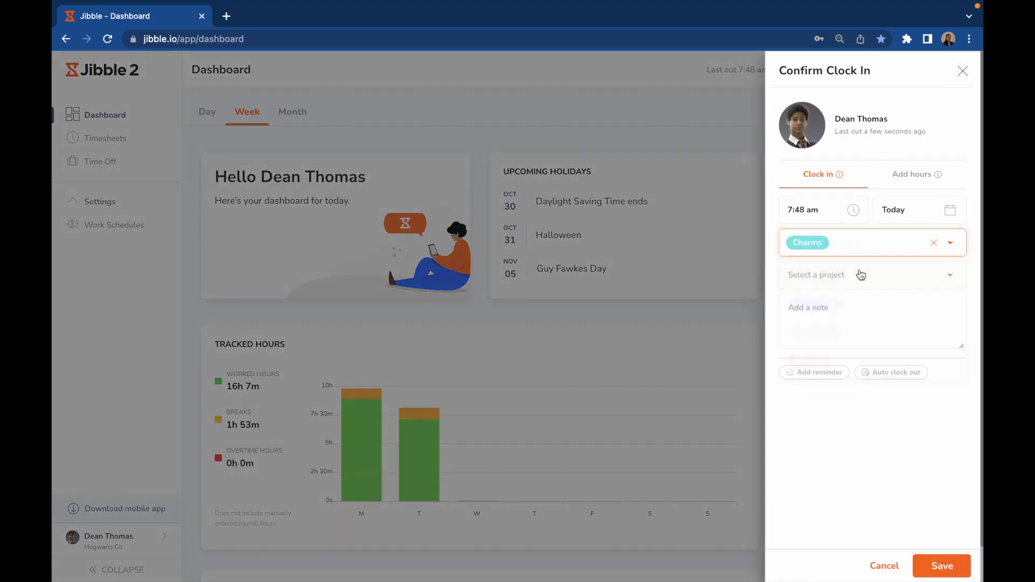
left_click(851, 275)
left_click(873, 361)
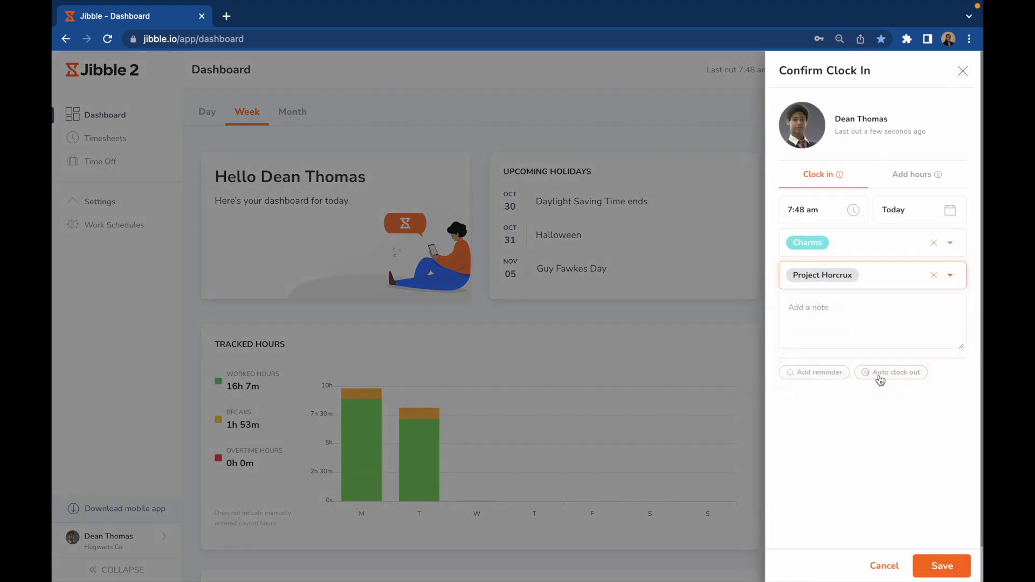
left_click(948, 564)
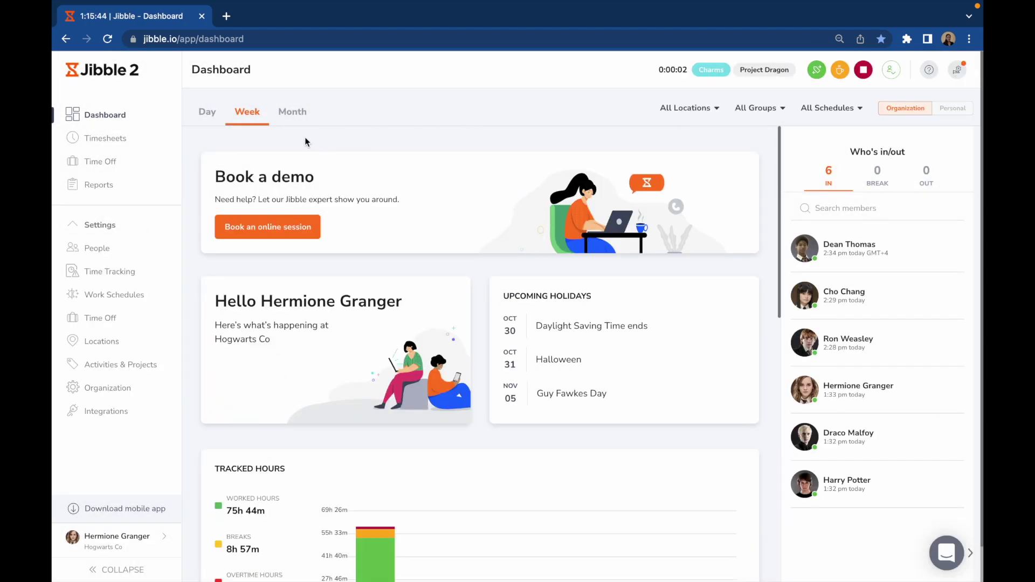
Open the Sep 5 – Sep 11 Timesheets overview and check several daily first-in/last-out details.
left_click(130, 144)
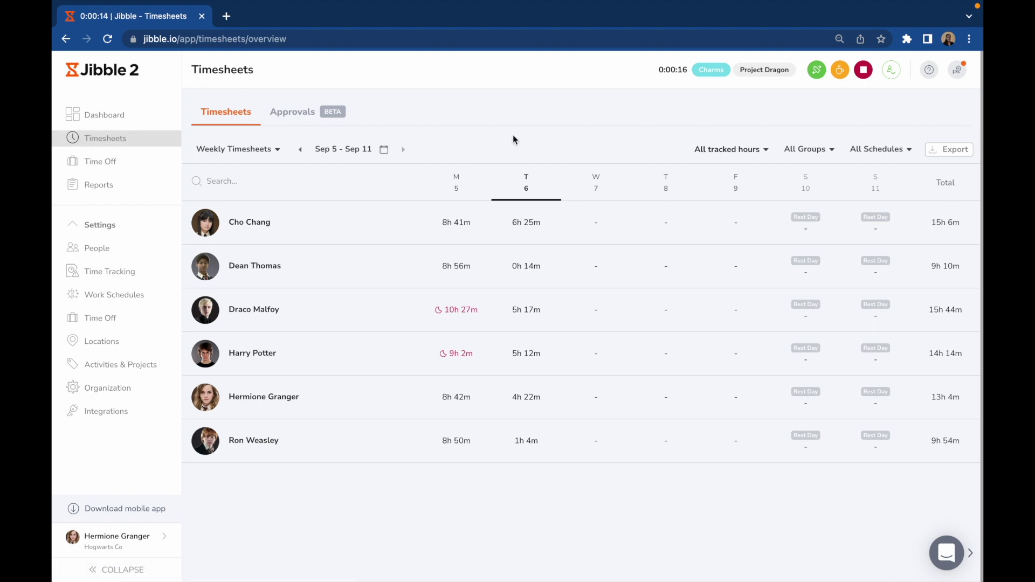
mouse_move(460, 226)
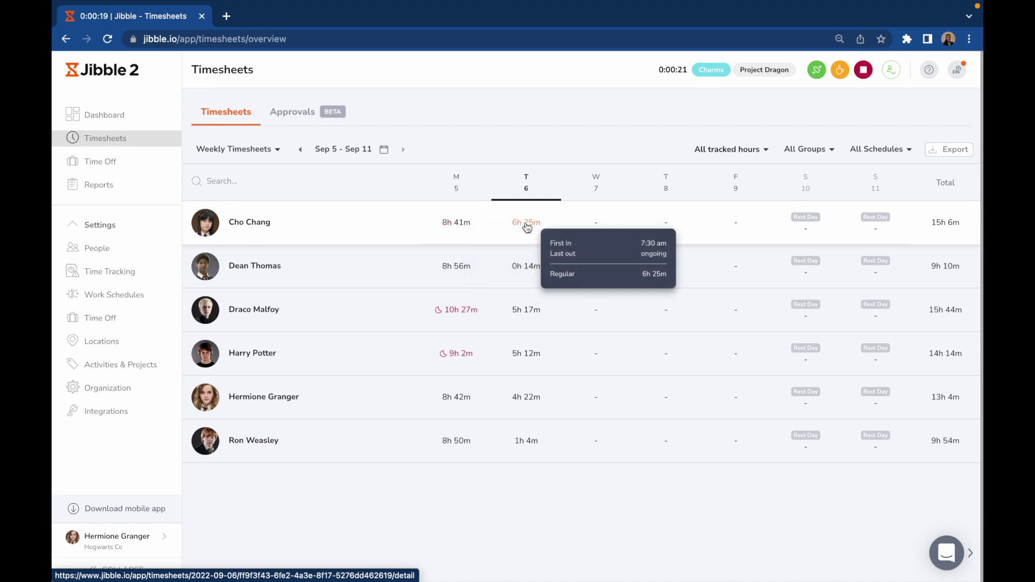
mouse_move(458, 313)
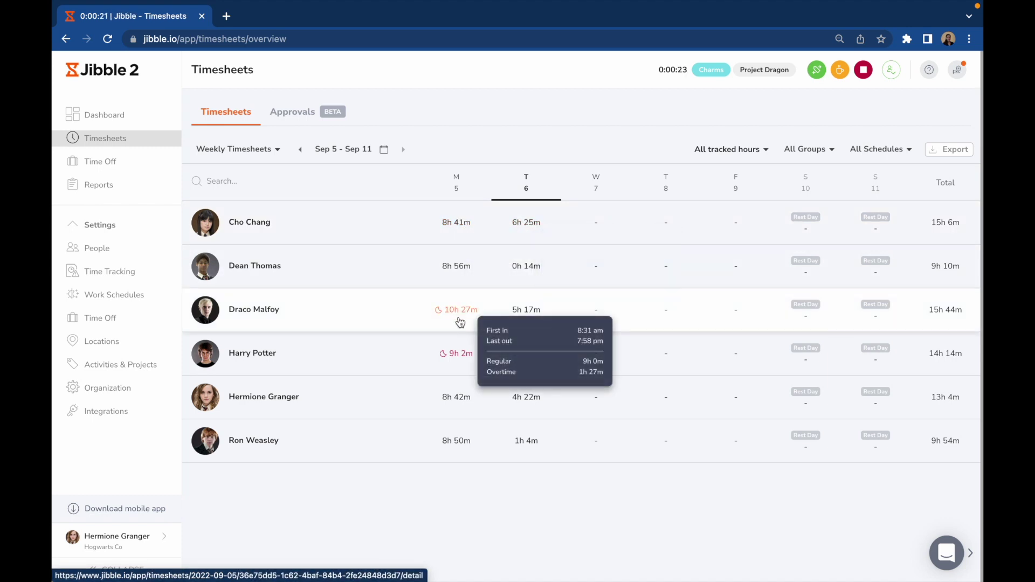
mouse_move(459, 359)
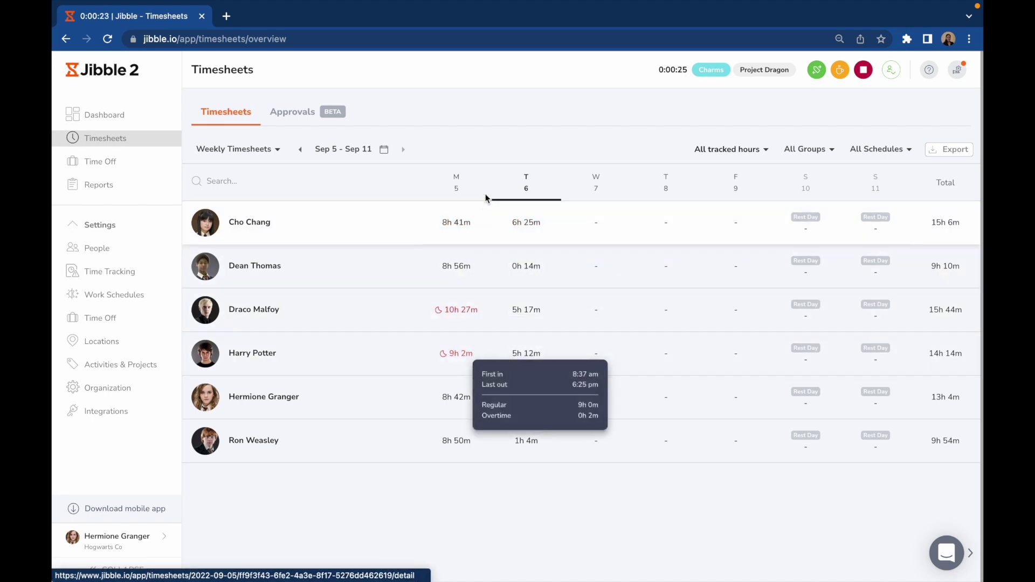
left_click(281, 154)
left_click(270, 173)
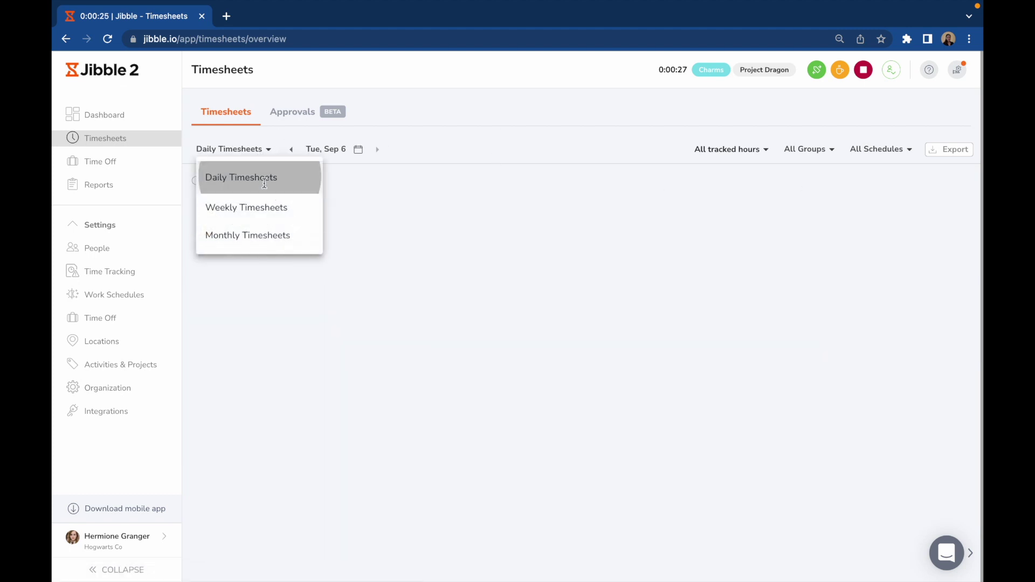
left_click(262, 153)
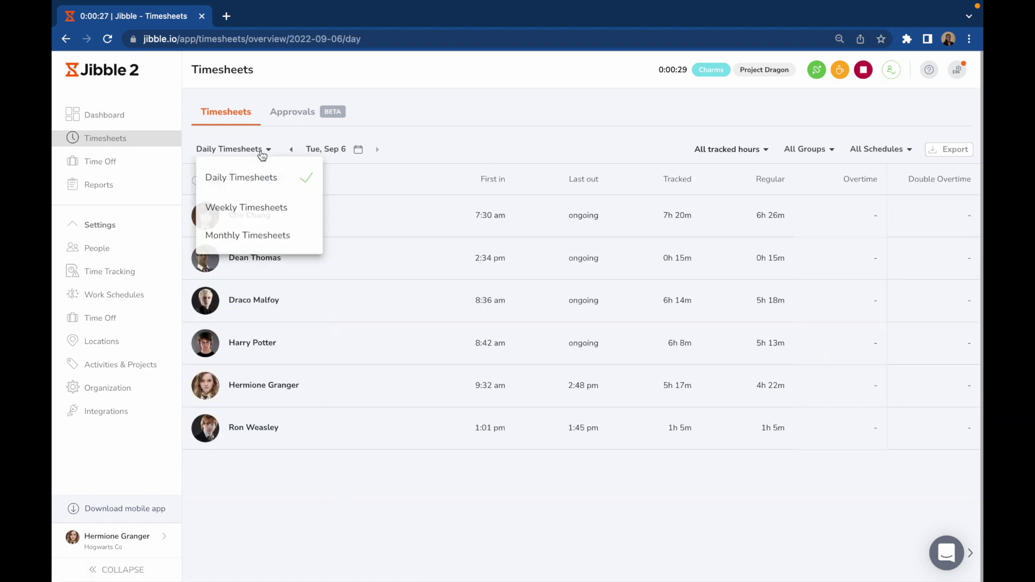
left_click(258, 202)
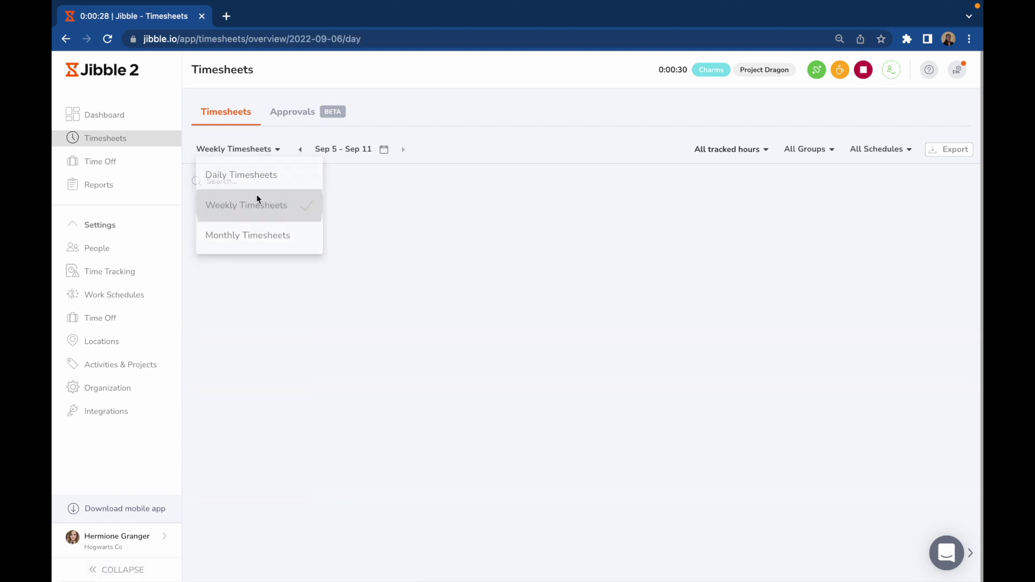
left_click(257, 151)
left_click(269, 231)
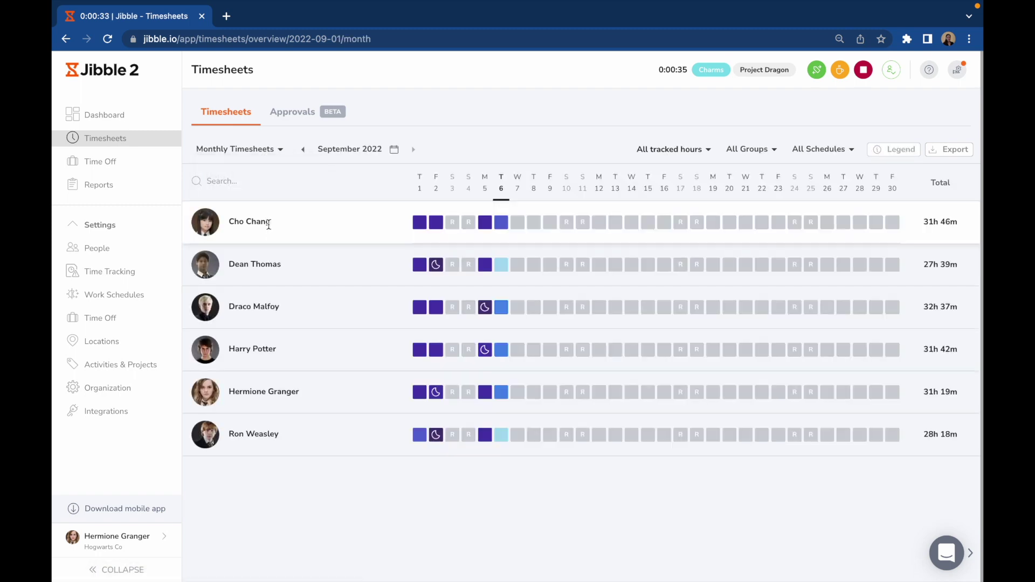
left_click(271, 157)
left_click(277, 203)
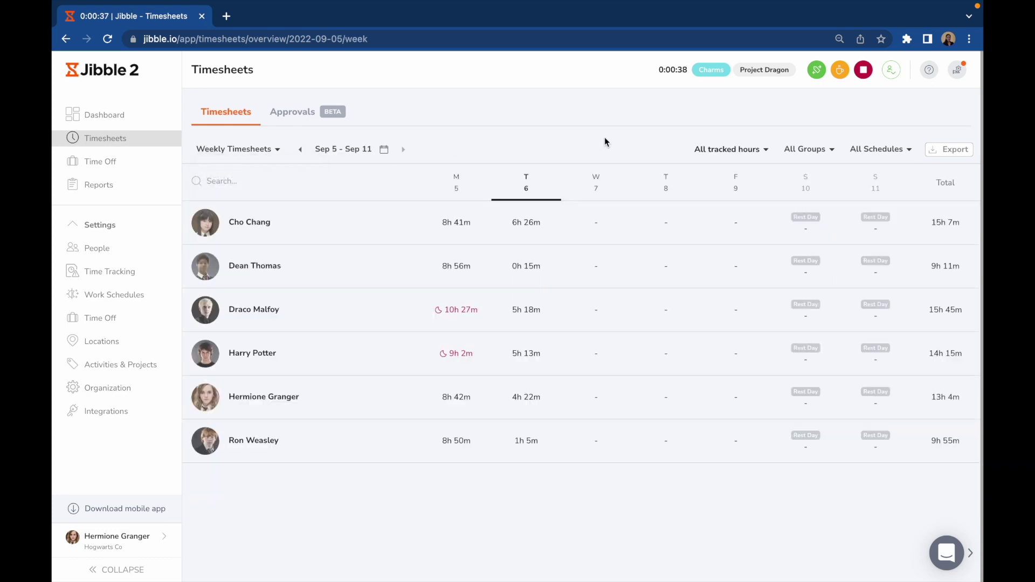
left_click(736, 152)
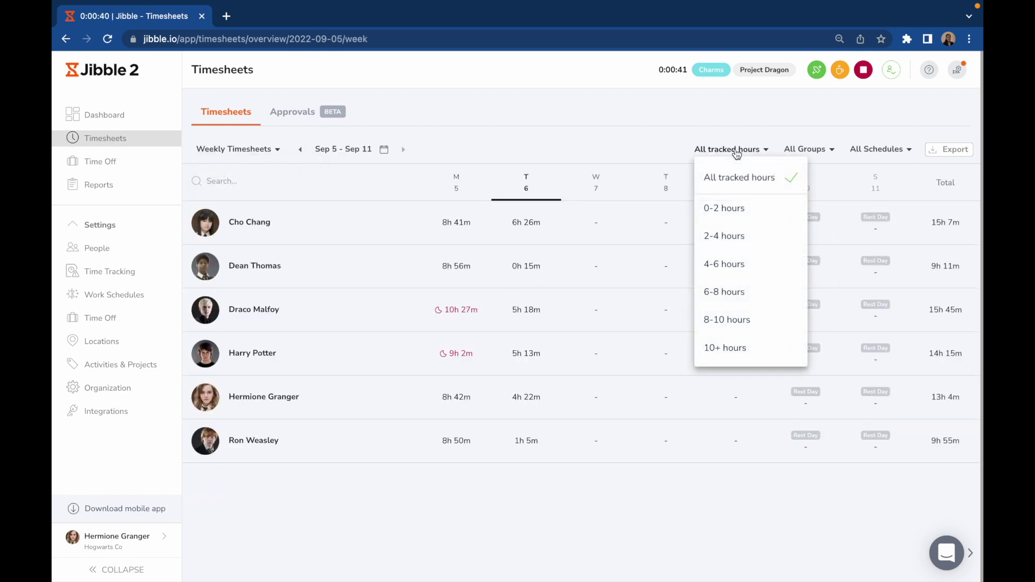
left_click(721, 347)
left_click(611, 138)
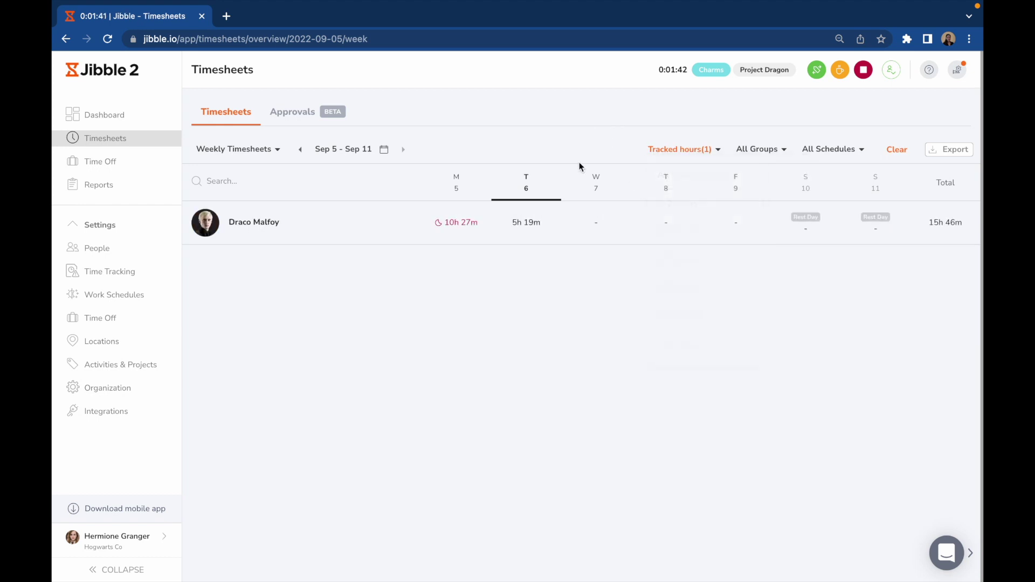
left_click(688, 151)
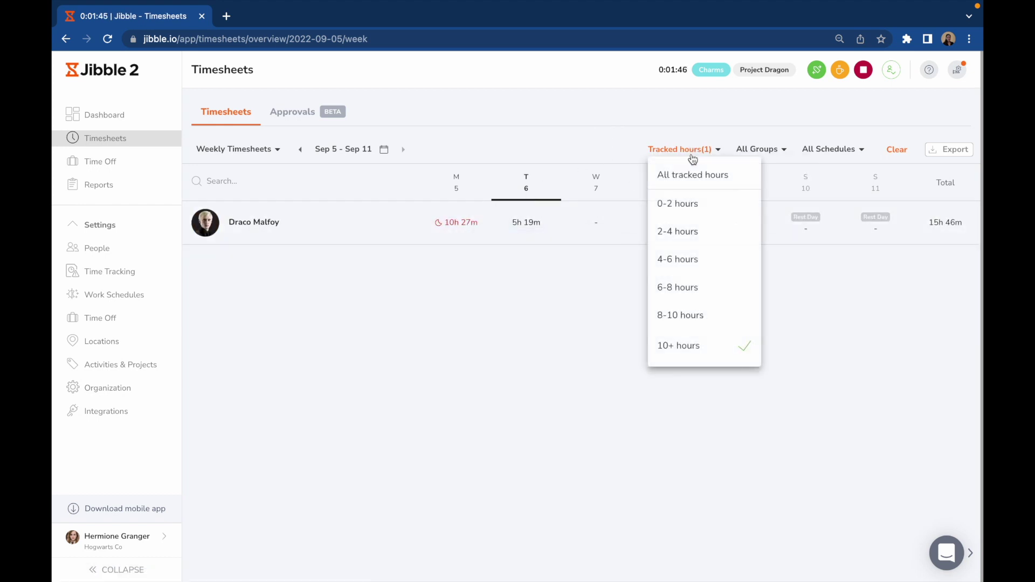
left_click(702, 346)
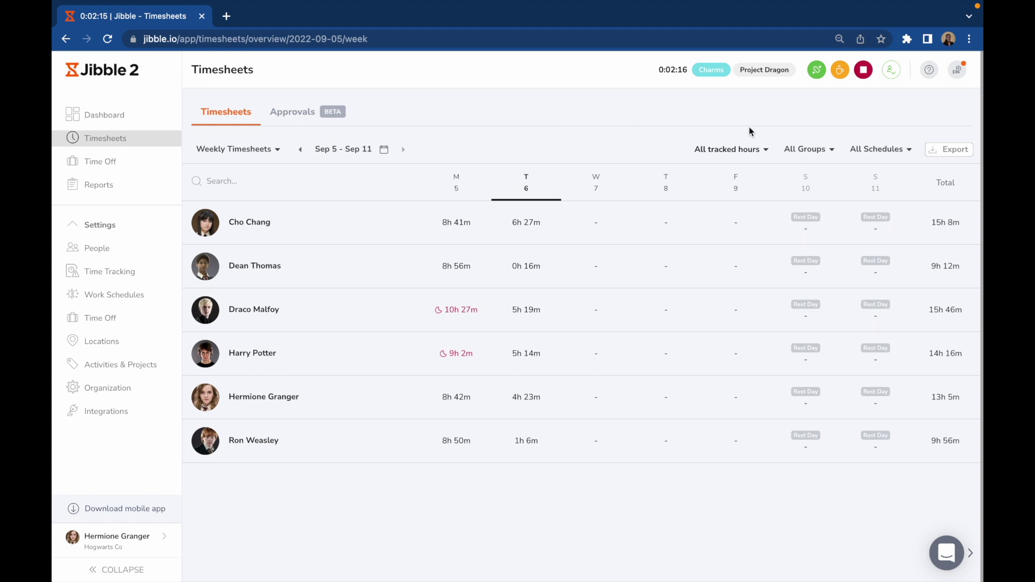
left_click(813, 154)
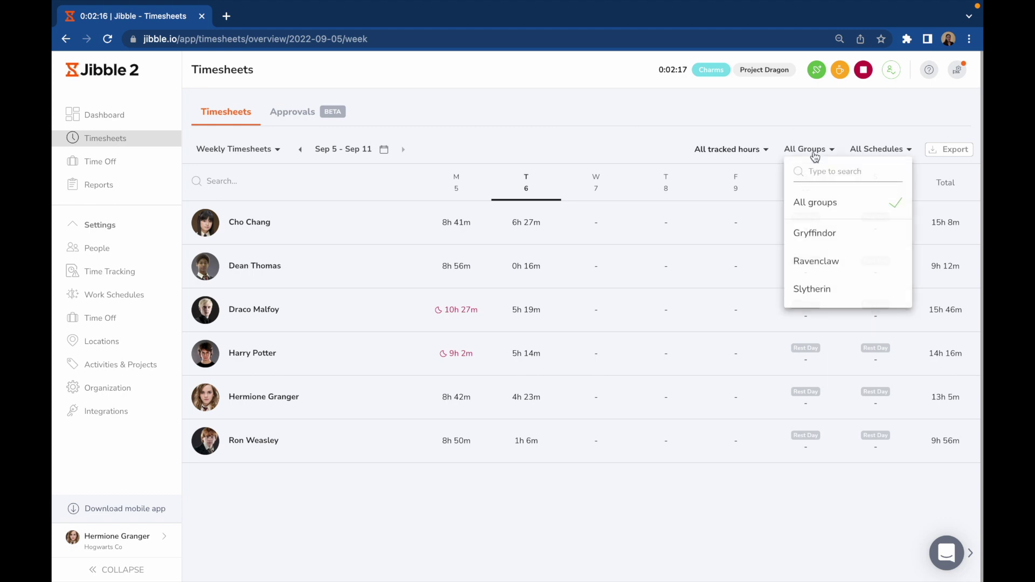
left_click(885, 153)
left_click(666, 130)
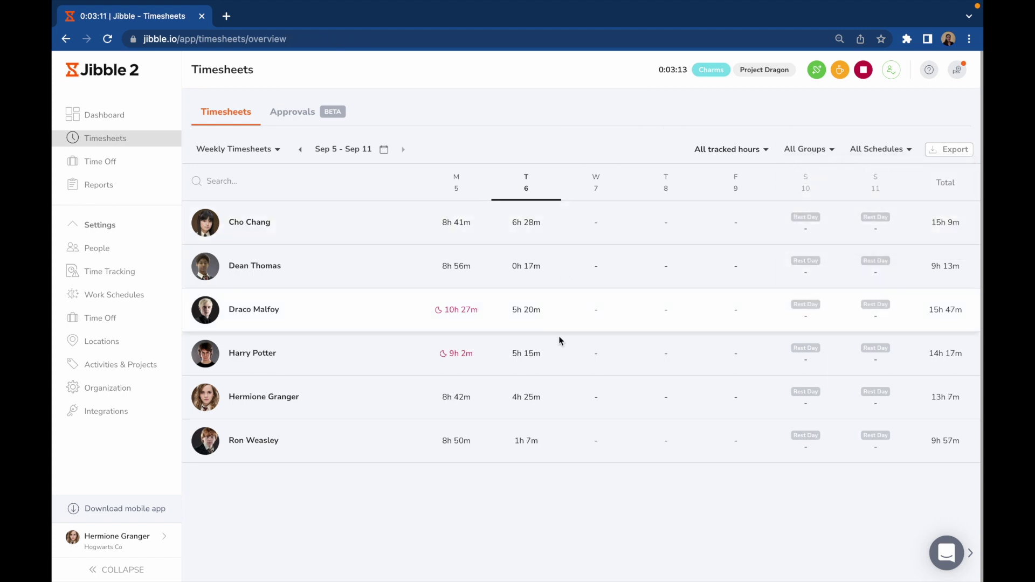
mouse_move(530, 444)
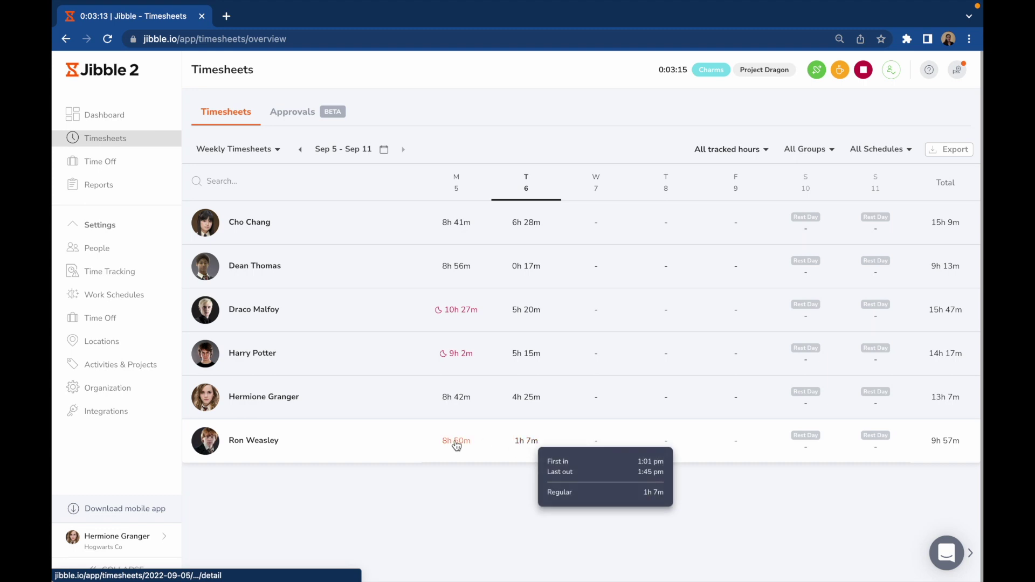
mouse_move(452, 446)
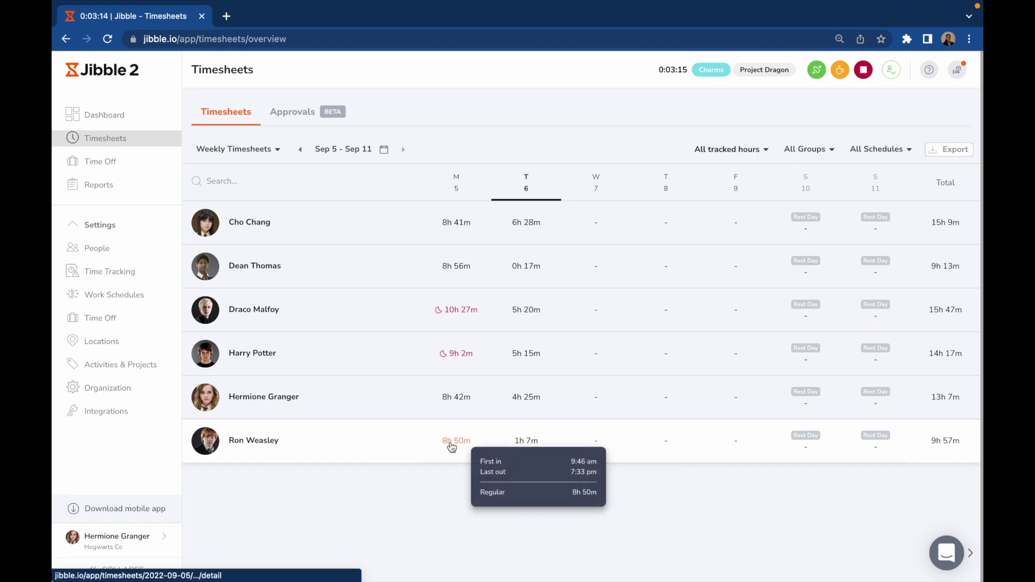
left_click(528, 445)
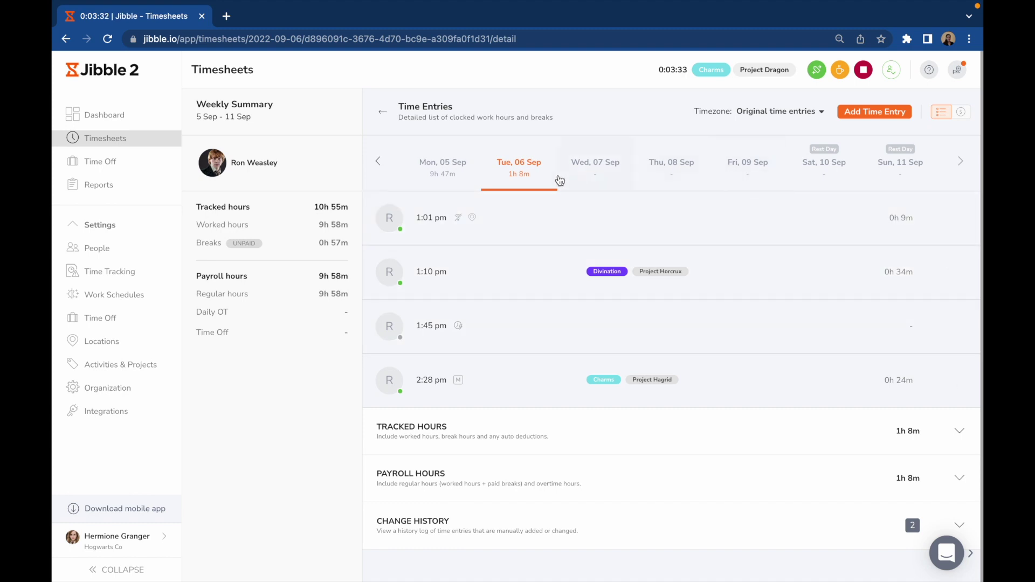
mouse_move(457, 215)
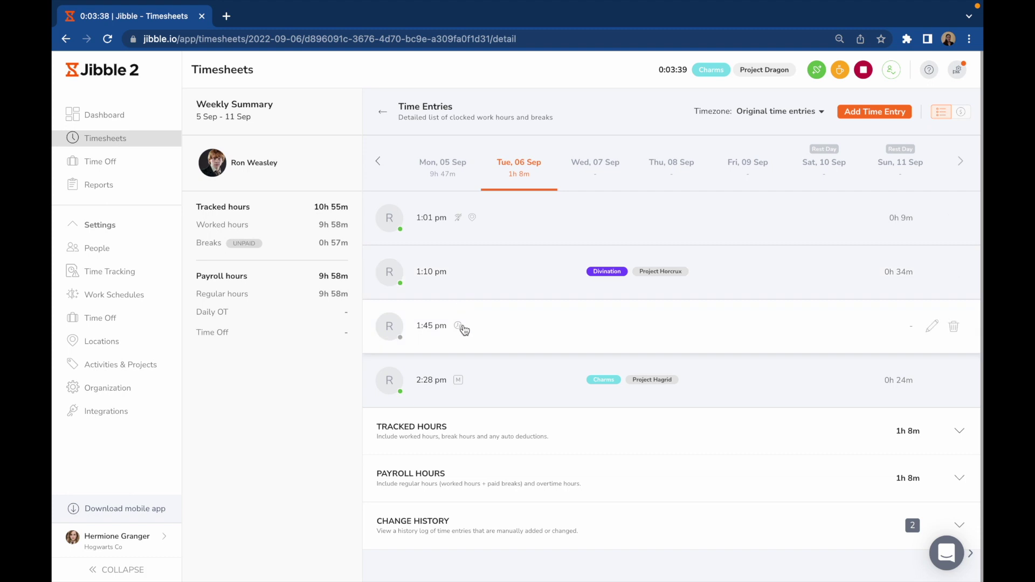
mouse_move(461, 326)
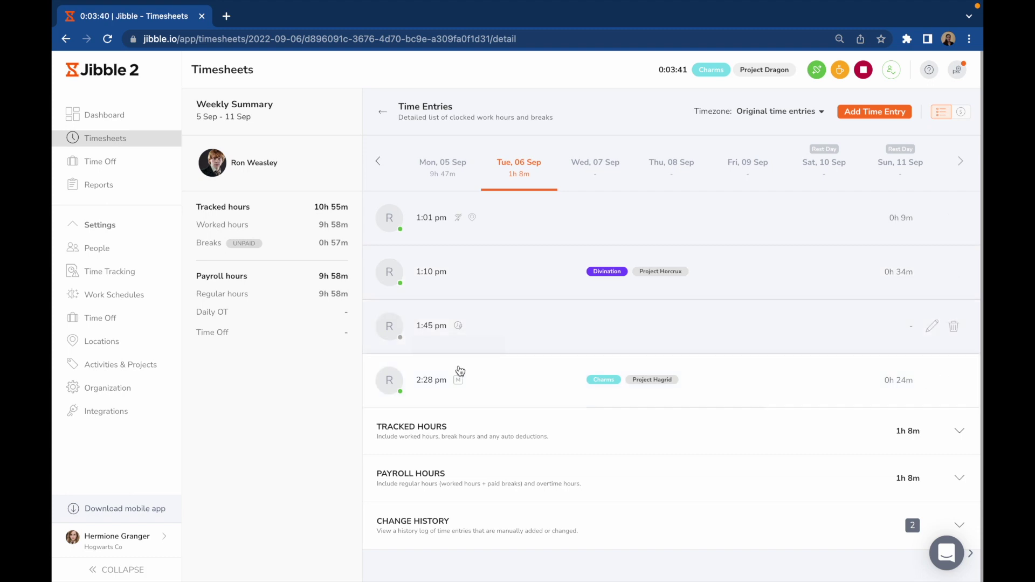
mouse_move(459, 378)
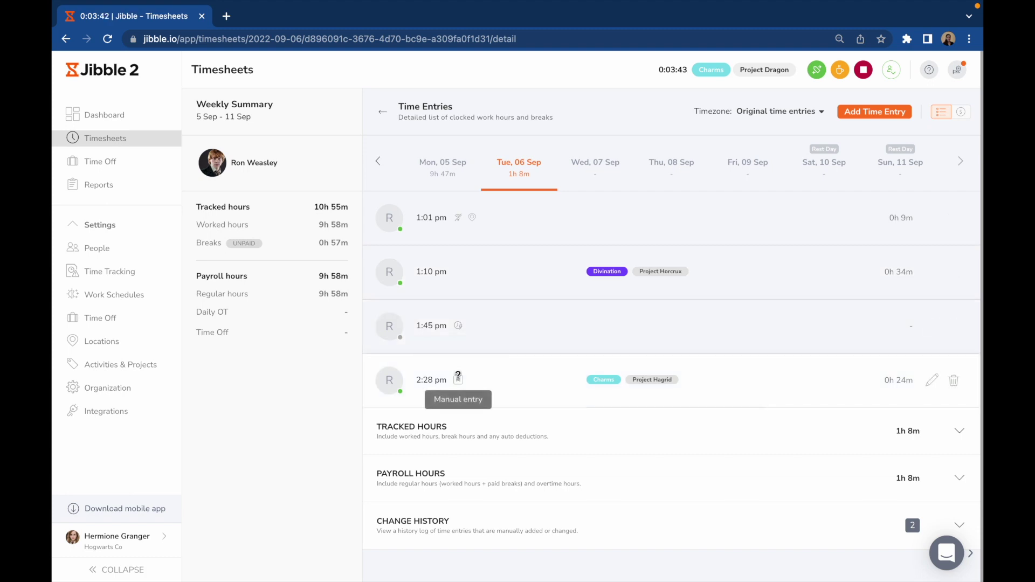
left_click(382, 111)
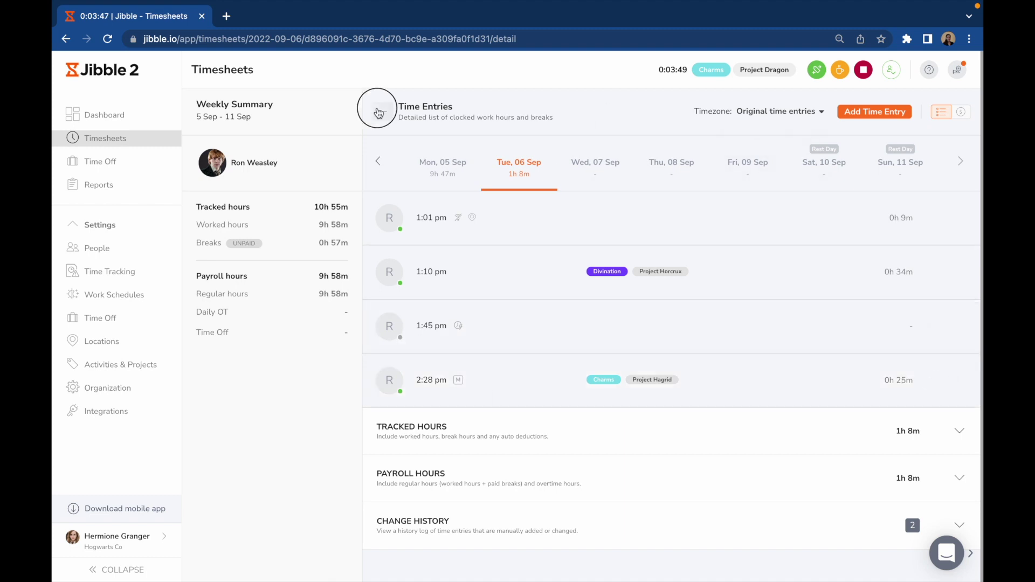
Open a Sep 6 day's time entries and show them in your own GMT+8 timezone.
left_click(518, 276)
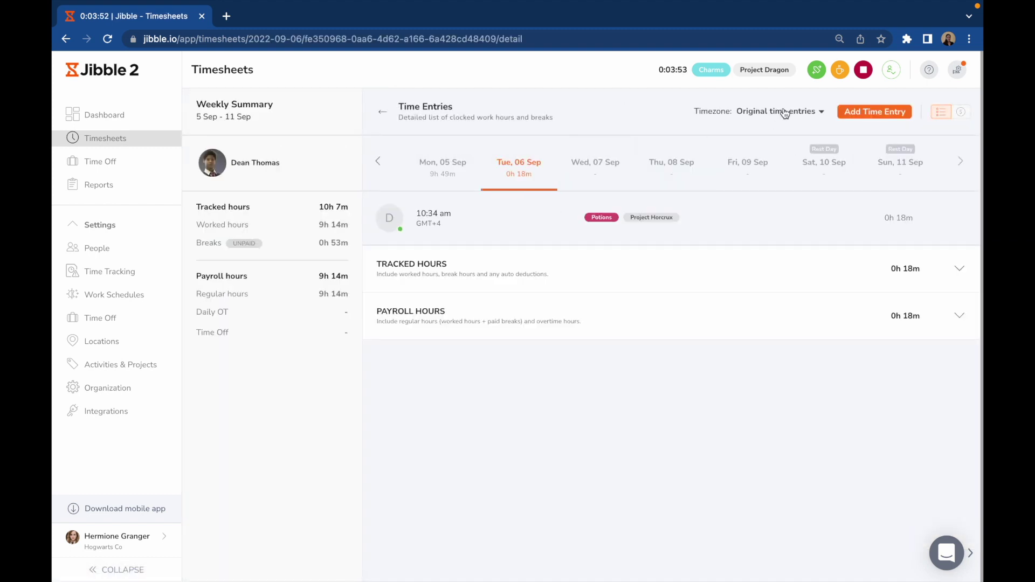
left_click(797, 111)
left_click(776, 160)
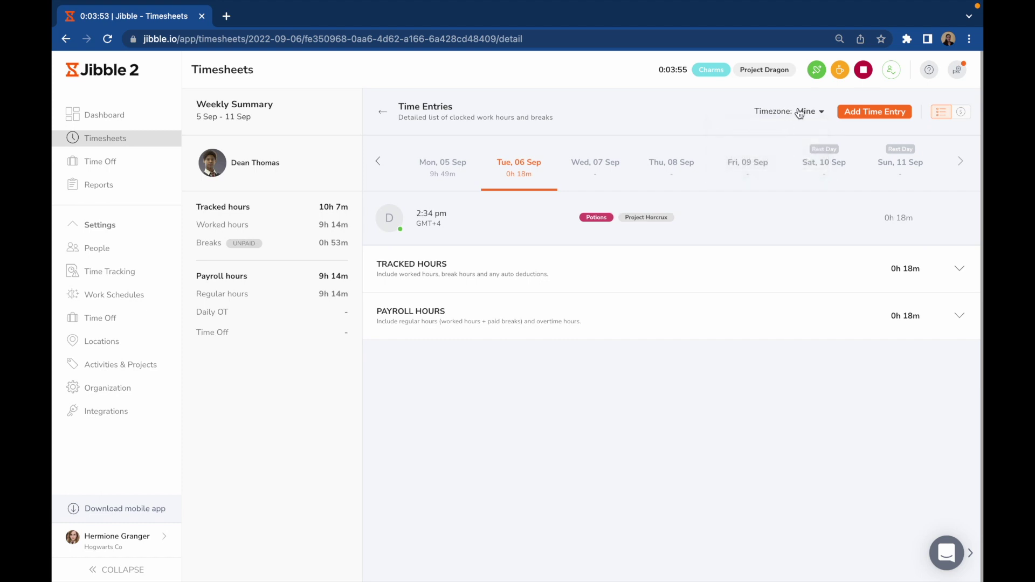
Restore original entry times, then open the third member's Tuesday 06 Sep entries from the overview.
left_click(799, 111)
left_click(780, 139)
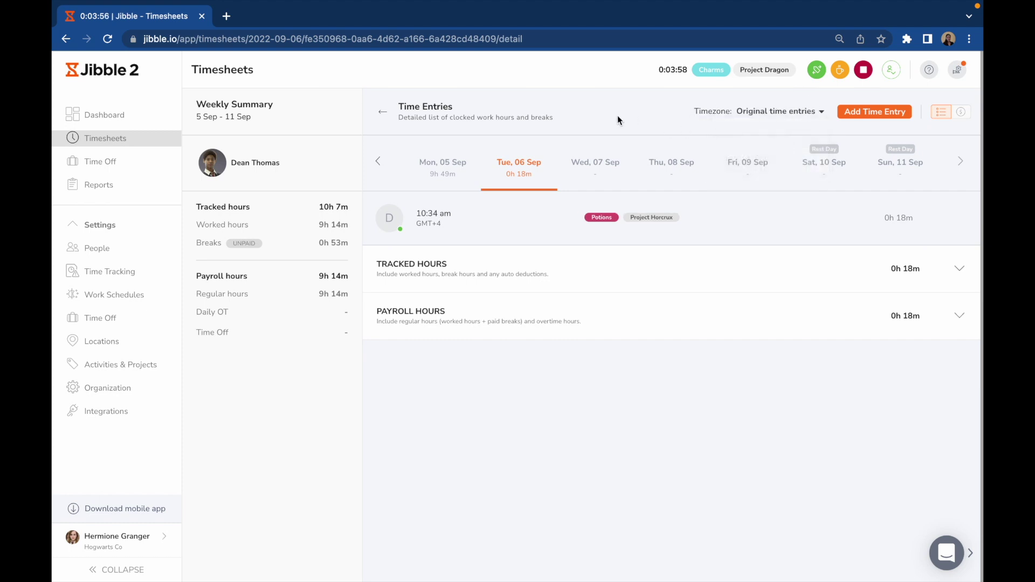
left_click(382, 112)
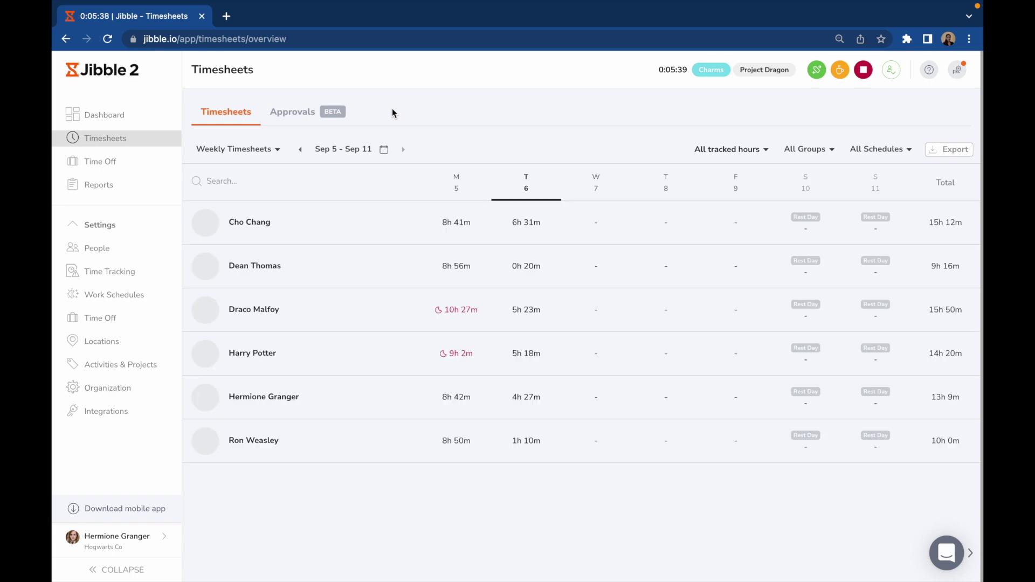
left_click(526, 314)
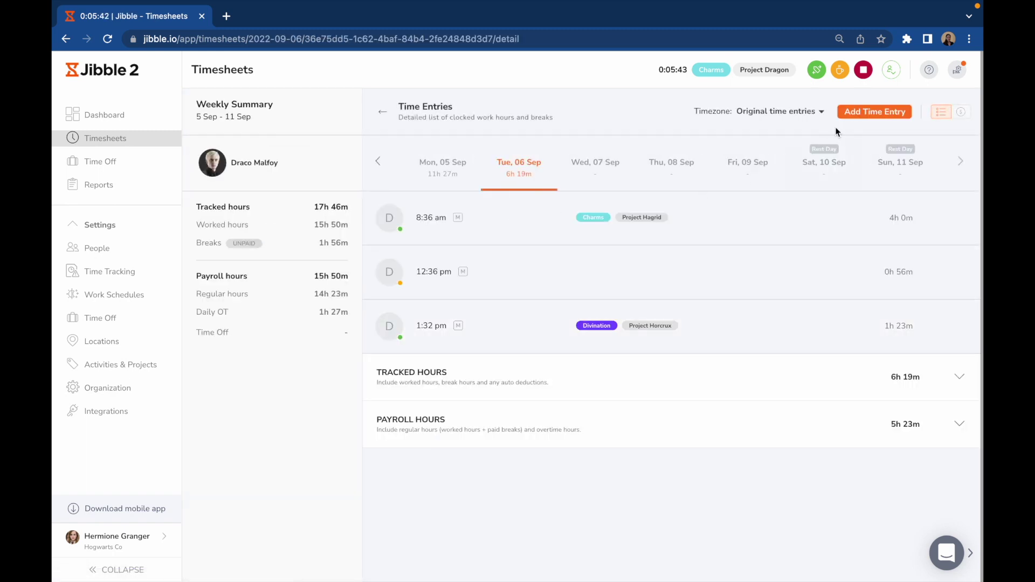
Add a 2:54 pm clock-in entry on Tue 06 Sep with activity Potions and Project Dragon.
left_click(869, 114)
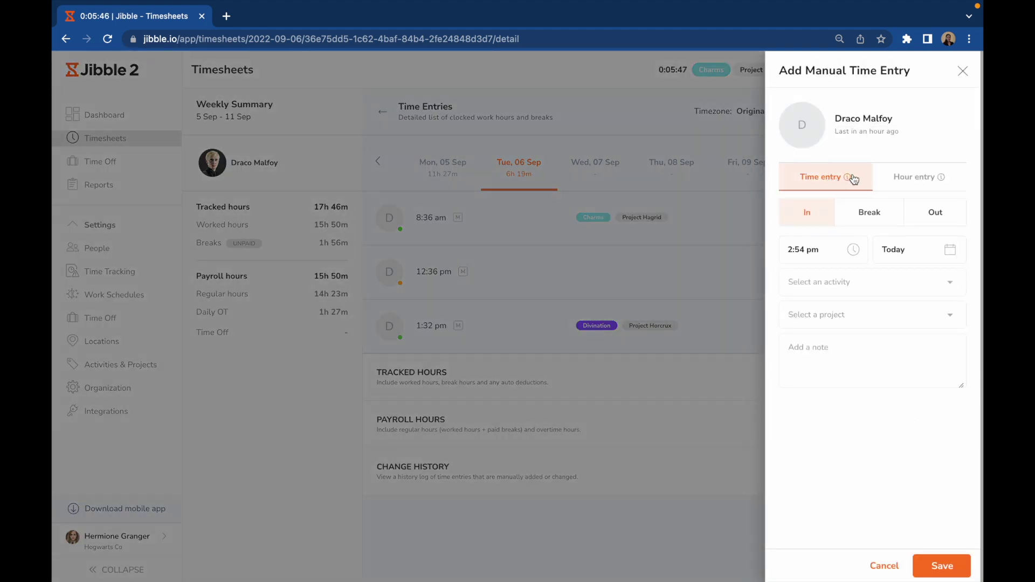
left_click(899, 179)
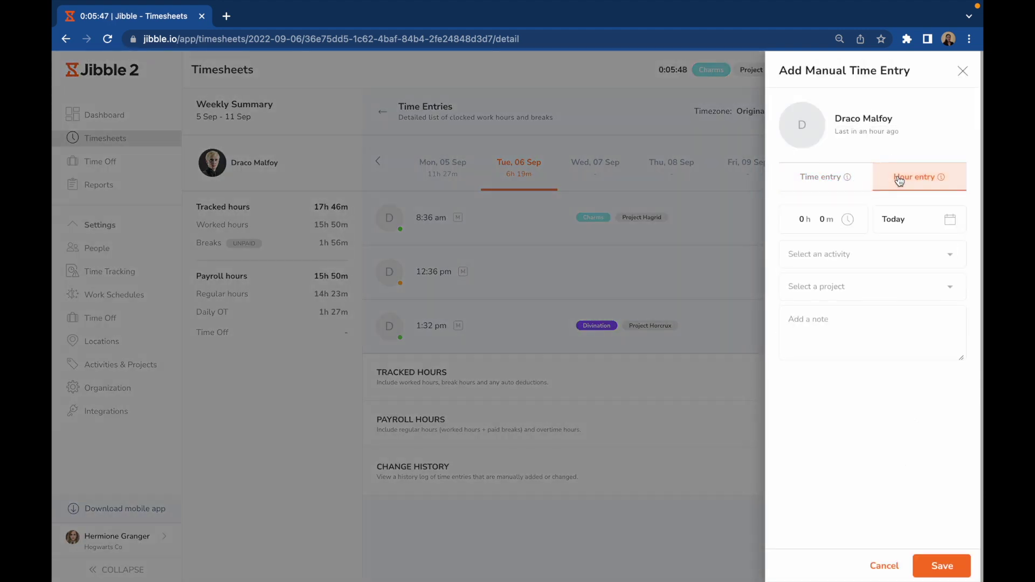
left_click(827, 179)
left_click(859, 282)
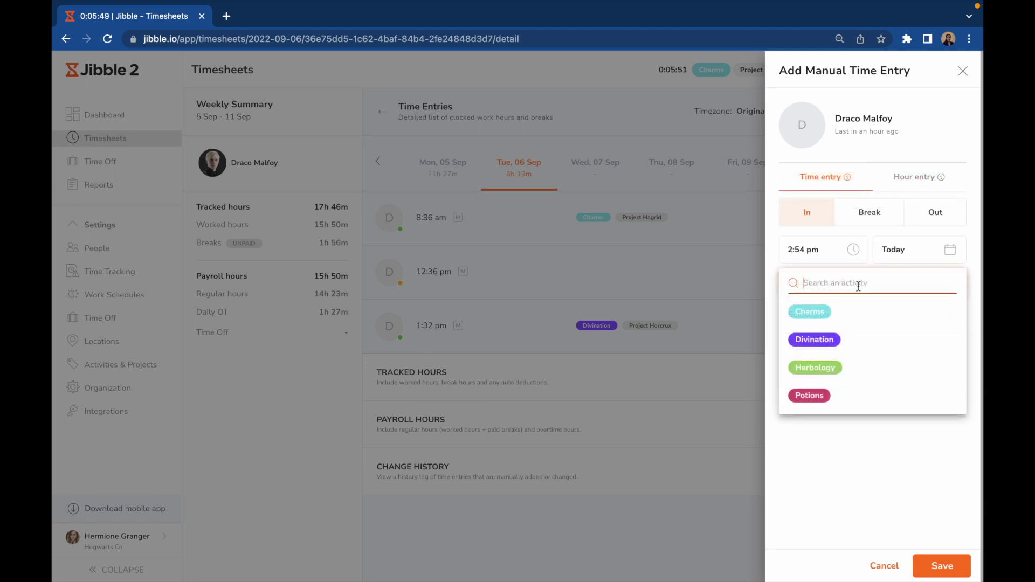
left_click(869, 394)
left_click(861, 320)
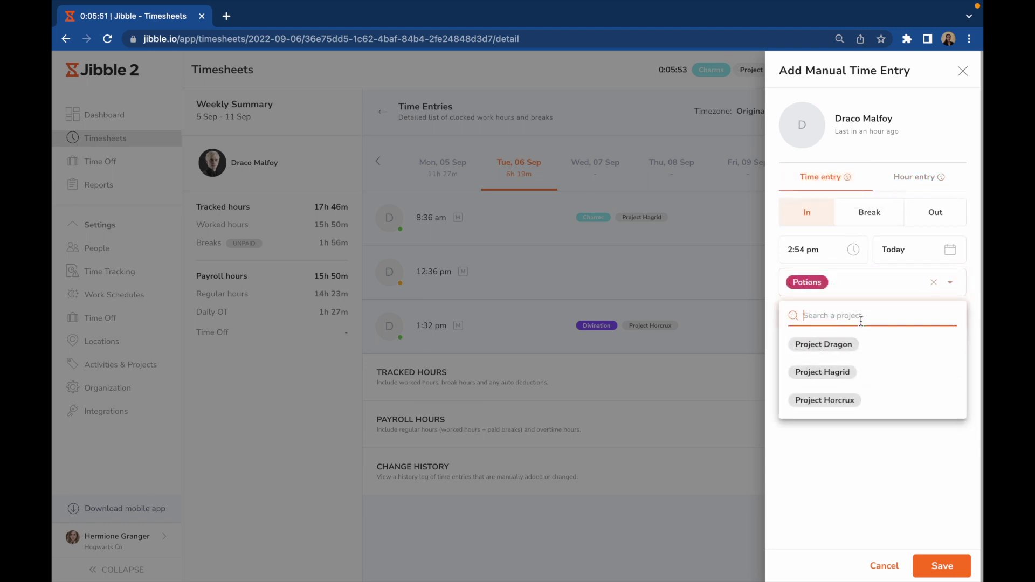
left_click(866, 348)
left_click(932, 564)
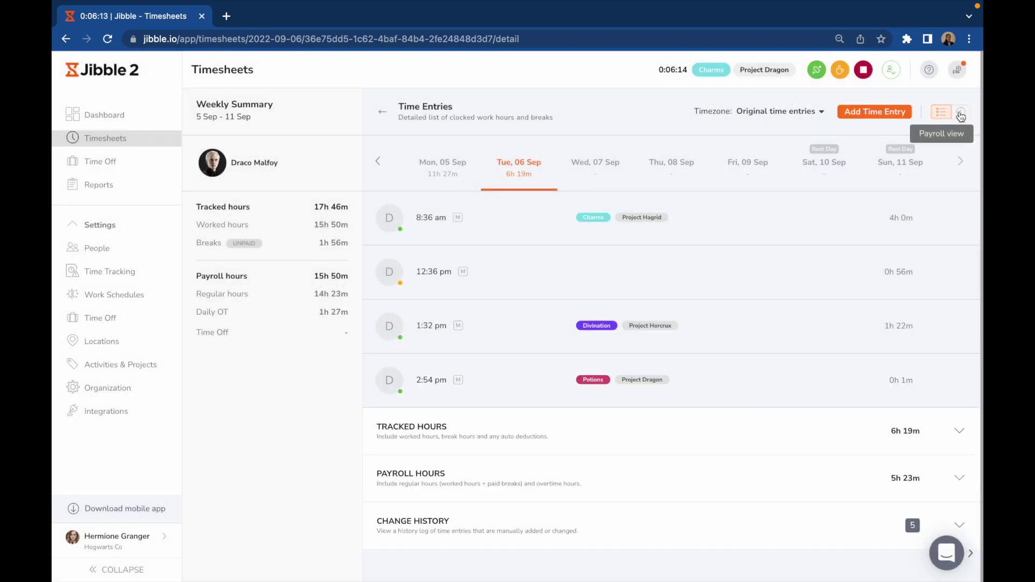
Check the payroll breakdown, then export Aug 29 – Sep 4 timesheets as XLS and open them in Excel.
left_click(961, 113)
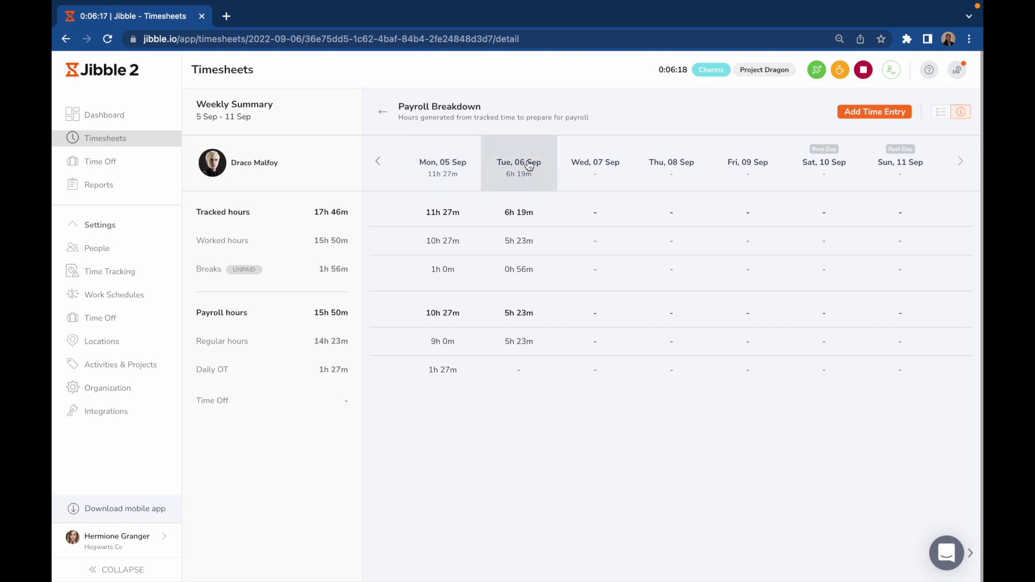
left_click(383, 112)
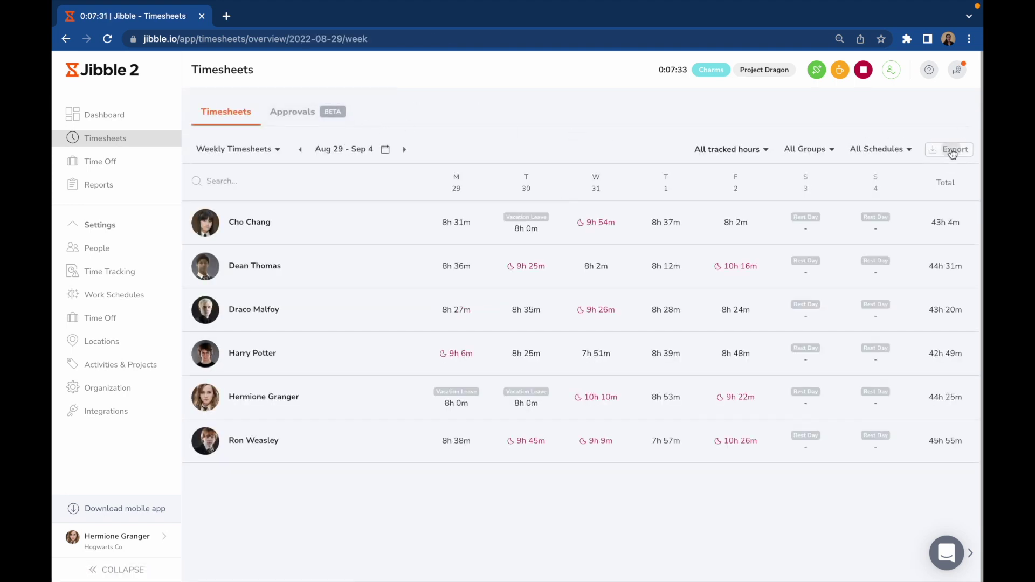
left_click(950, 150)
left_click(587, 160)
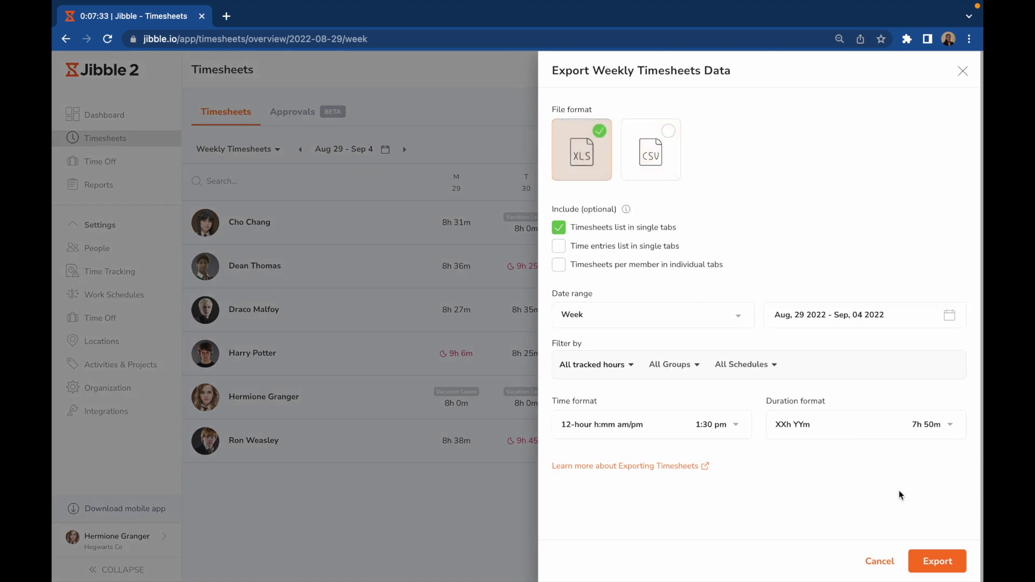
left_click(937, 562)
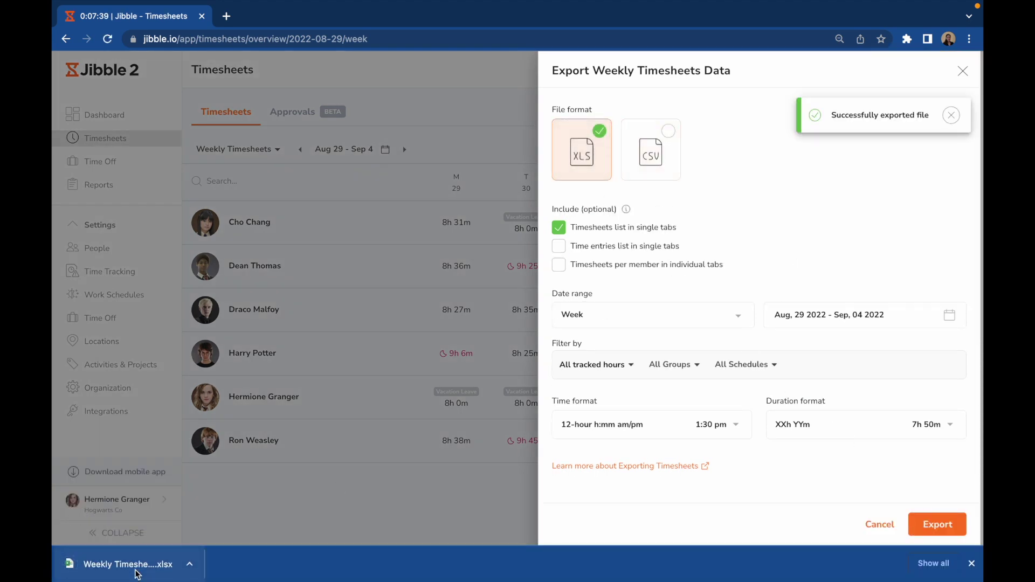
left_click(136, 572)
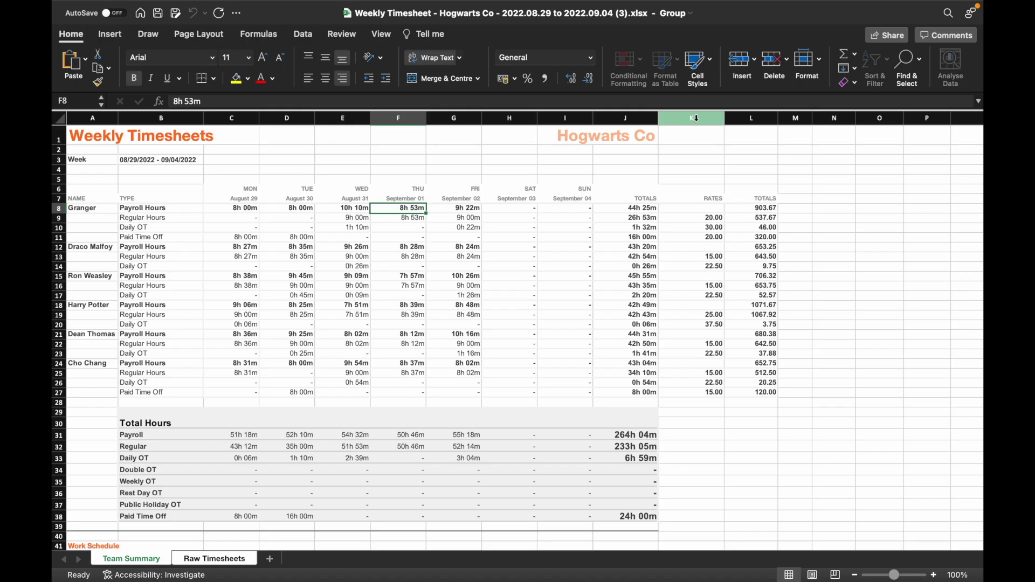
Select the RATES (K) and TOTALS (L) columns to read their sums in the status bar.
left_click(696, 118)
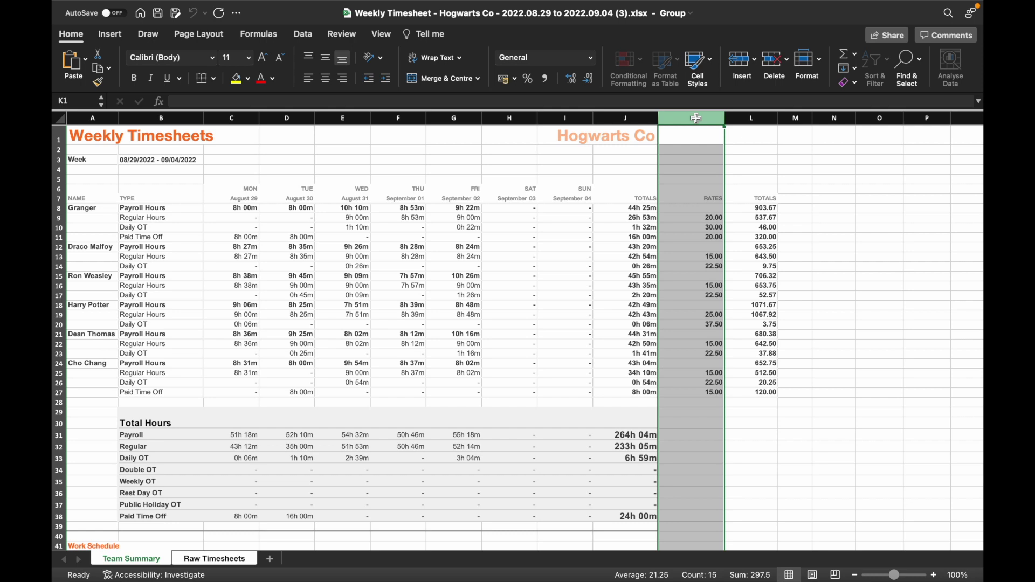
left_click(756, 119)
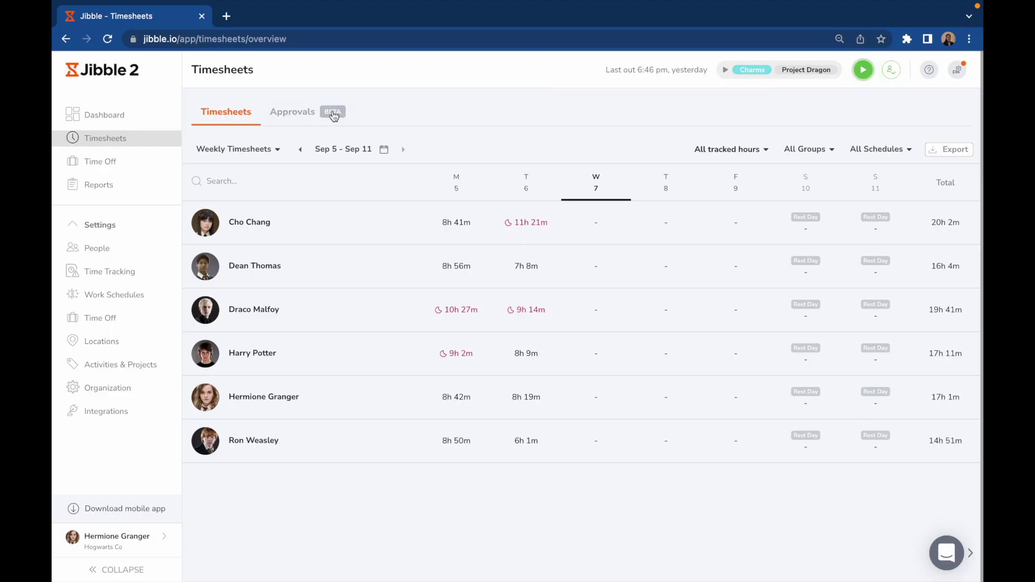
Open Approvals for August 2022 and move to the second member's timesheet.
left_click(298, 120)
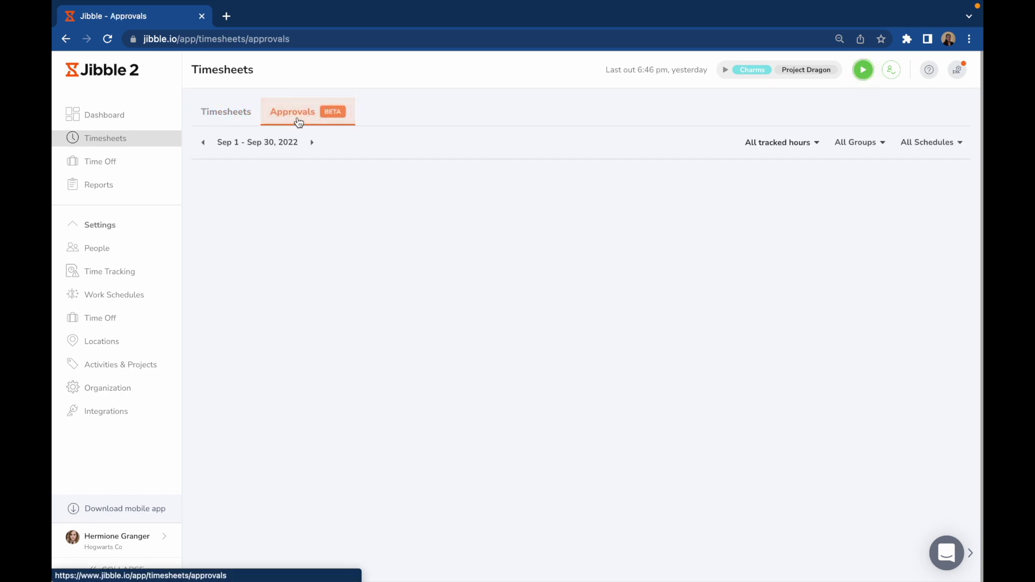
left_click(203, 142)
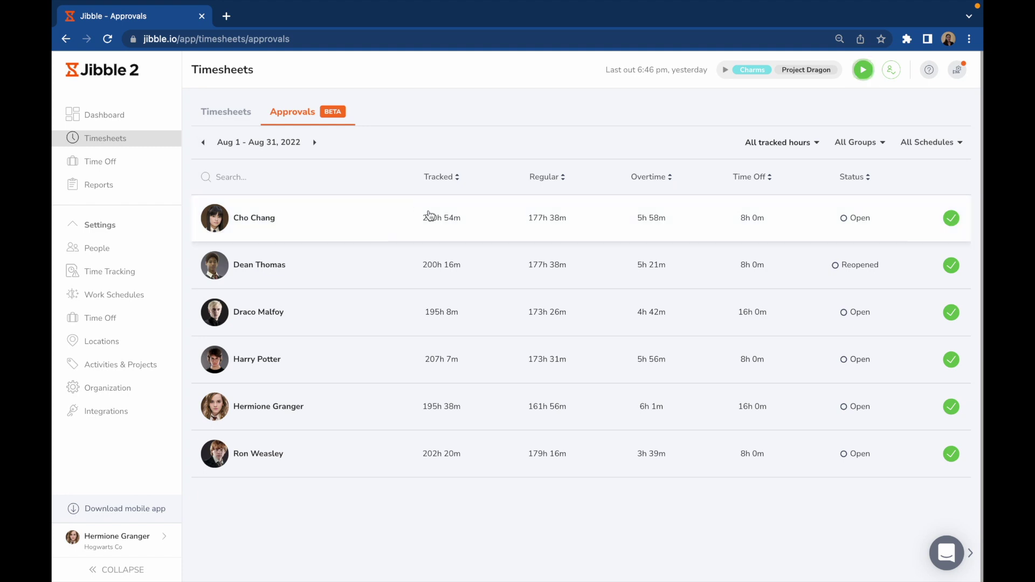
left_click(429, 210)
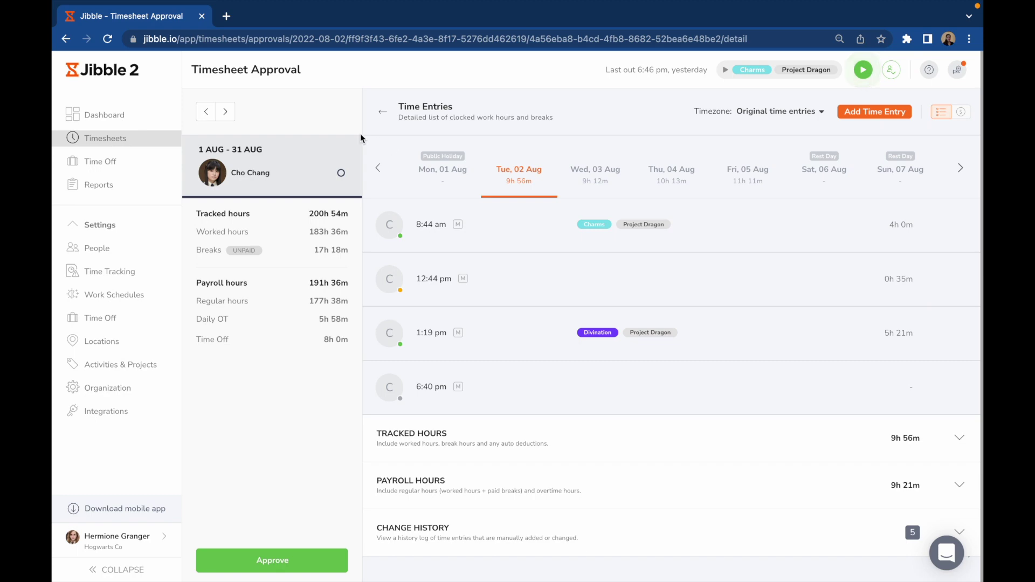
left_click(226, 114)
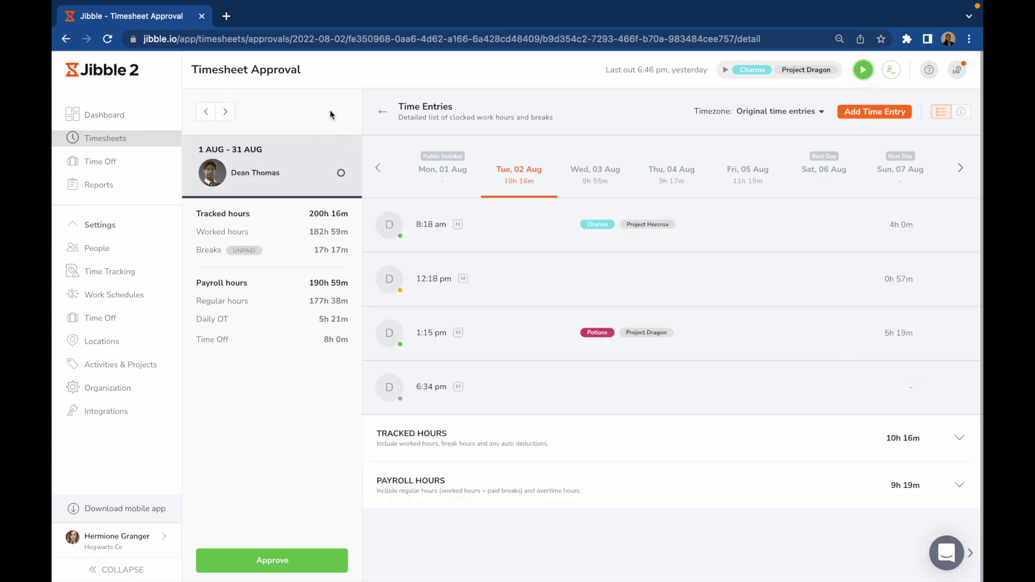
Approve that member's Aug 1–31 timesheet, then reopen it, confirming each action.
left_click(272, 561)
left_click(598, 348)
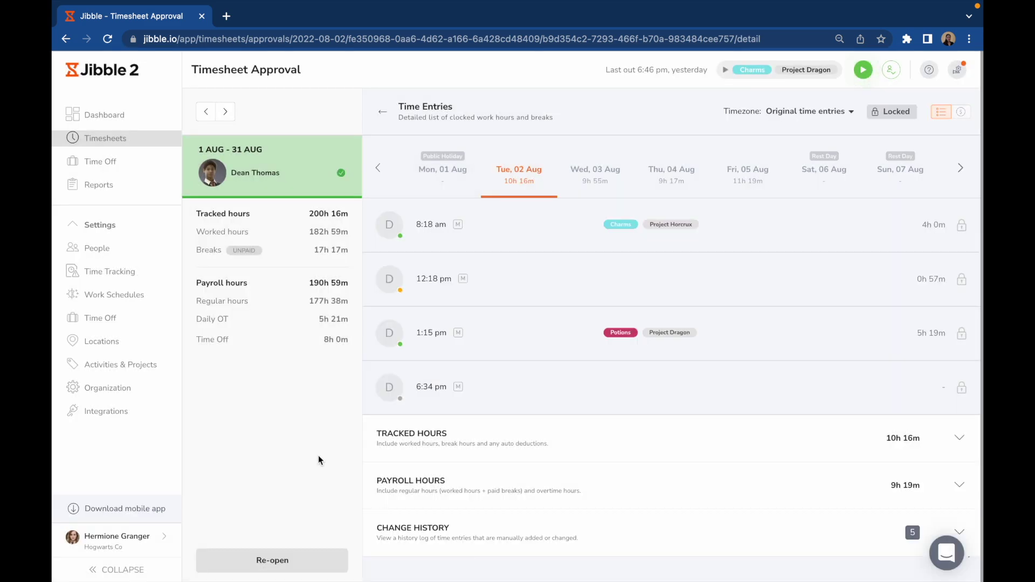
left_click(294, 570)
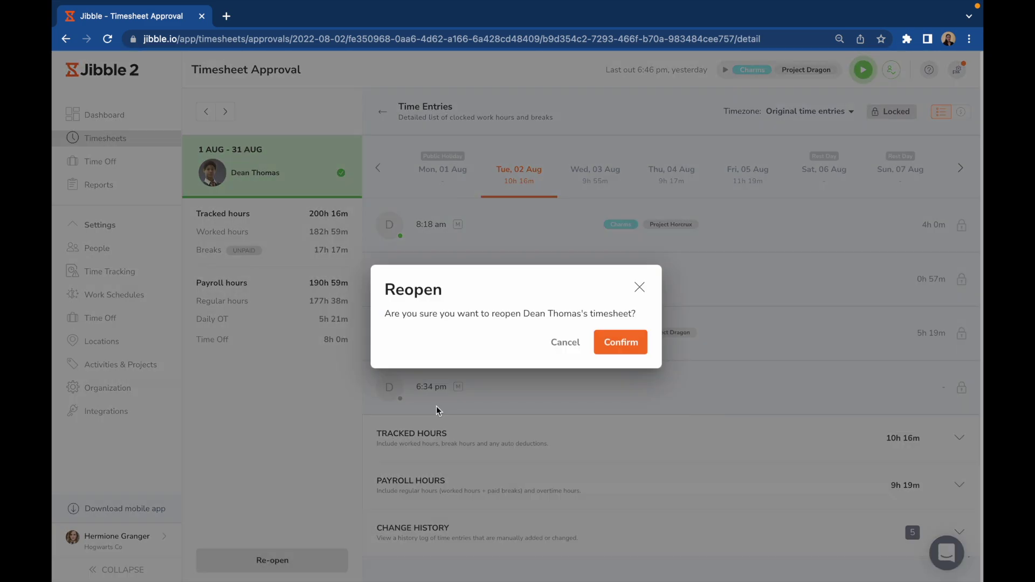
left_click(621, 345)
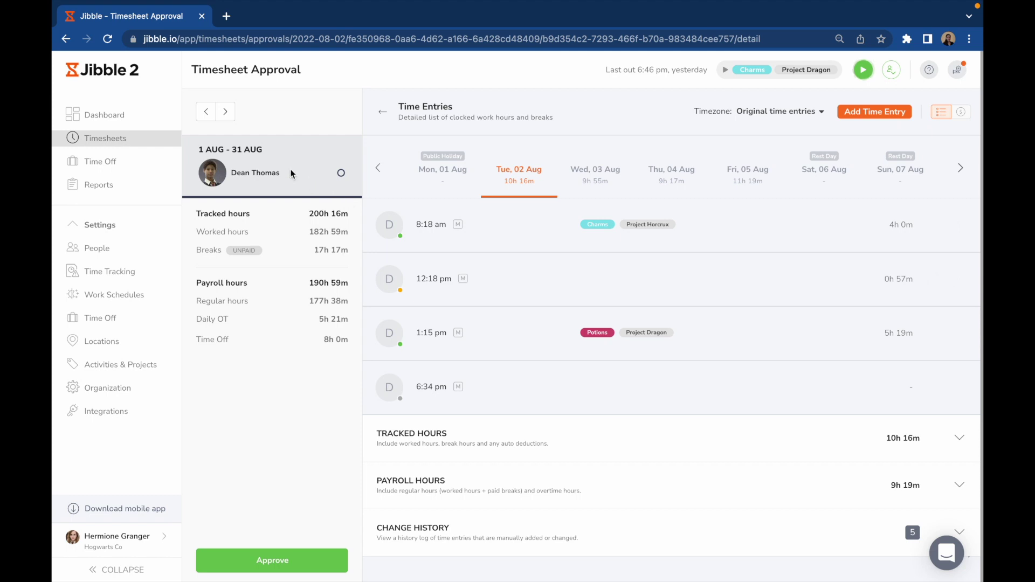
Add a Vacation Leave record for a team member starting 8 Sep 2022.
left_click(146, 161)
left_click(901, 113)
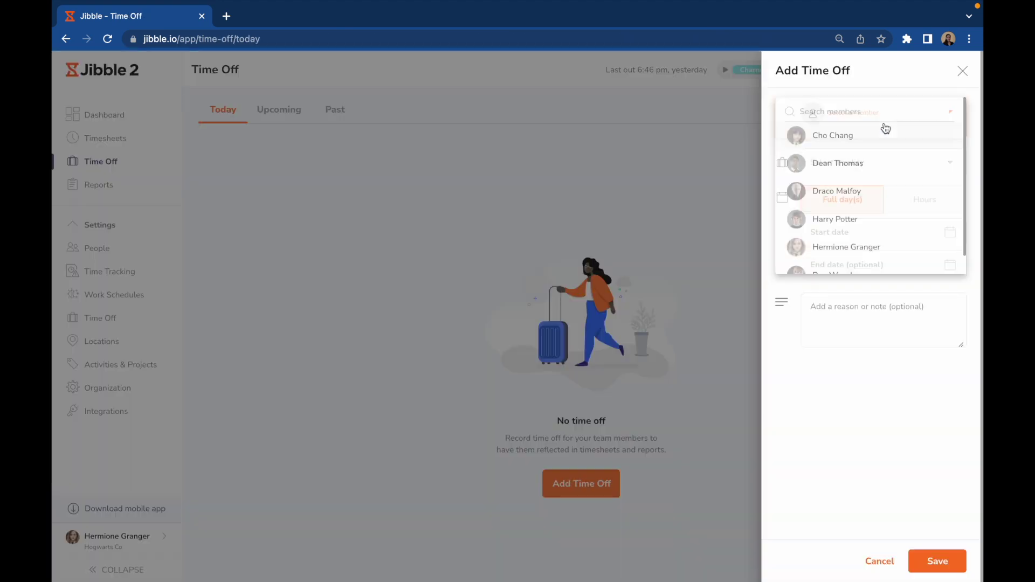
left_click(878, 161)
left_click(878, 171)
left_click(883, 259)
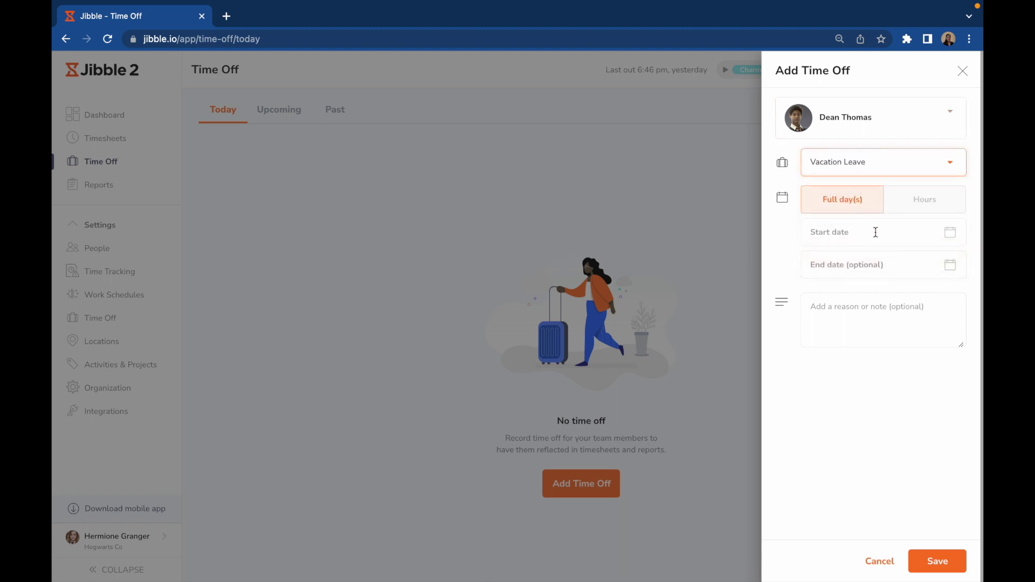
left_click(874, 232)
left_click(891, 326)
left_click(962, 558)
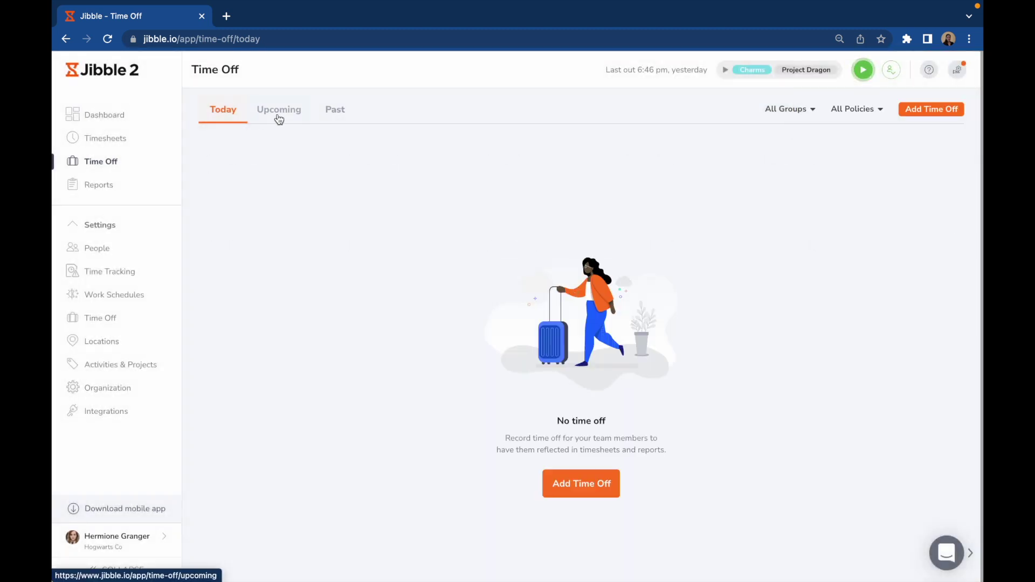
Browse Upcoming and Past time off, and look at the Groups and Policies filters.
left_click(279, 112)
left_click(333, 111)
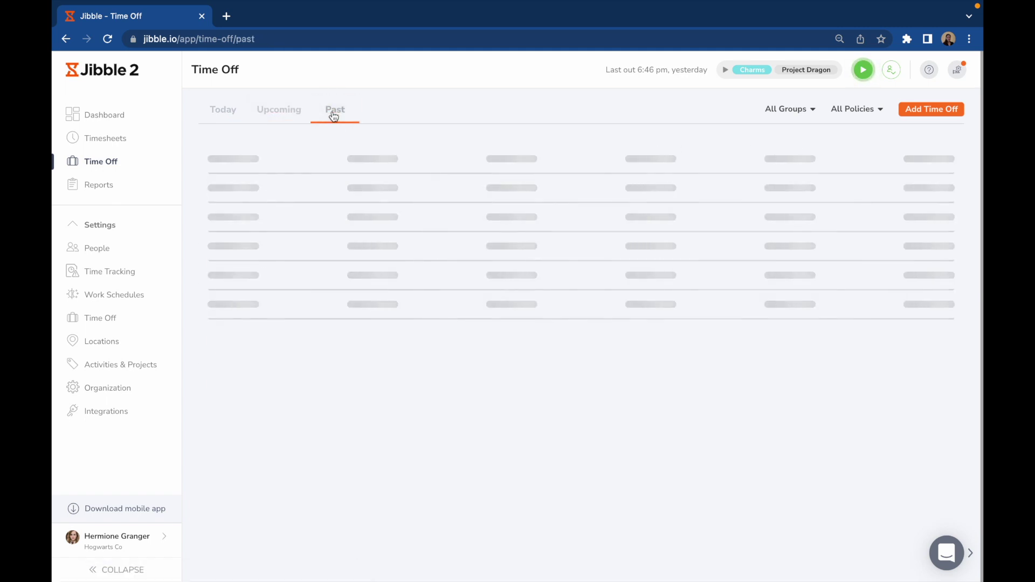
left_click(786, 110)
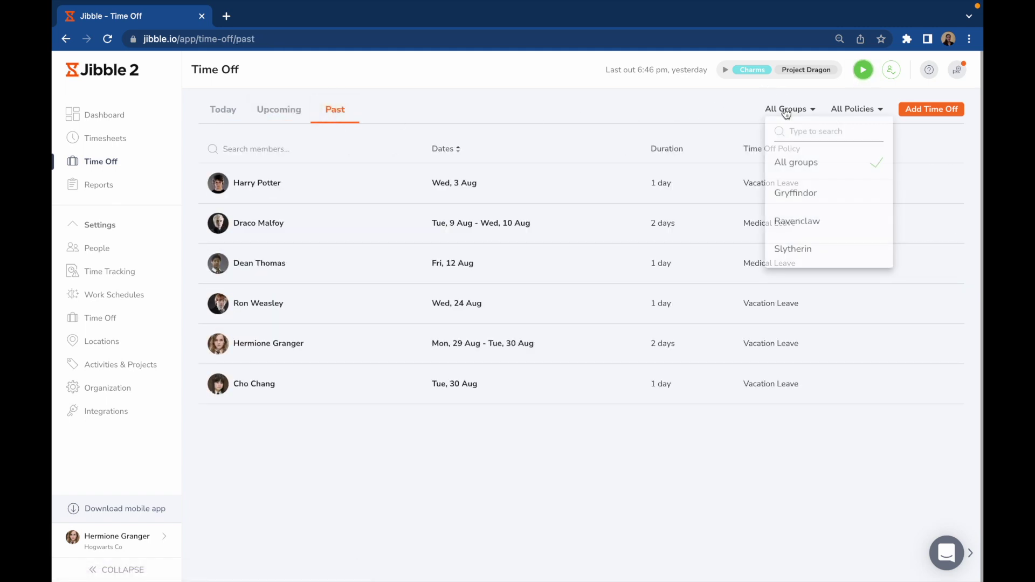
left_click(869, 109)
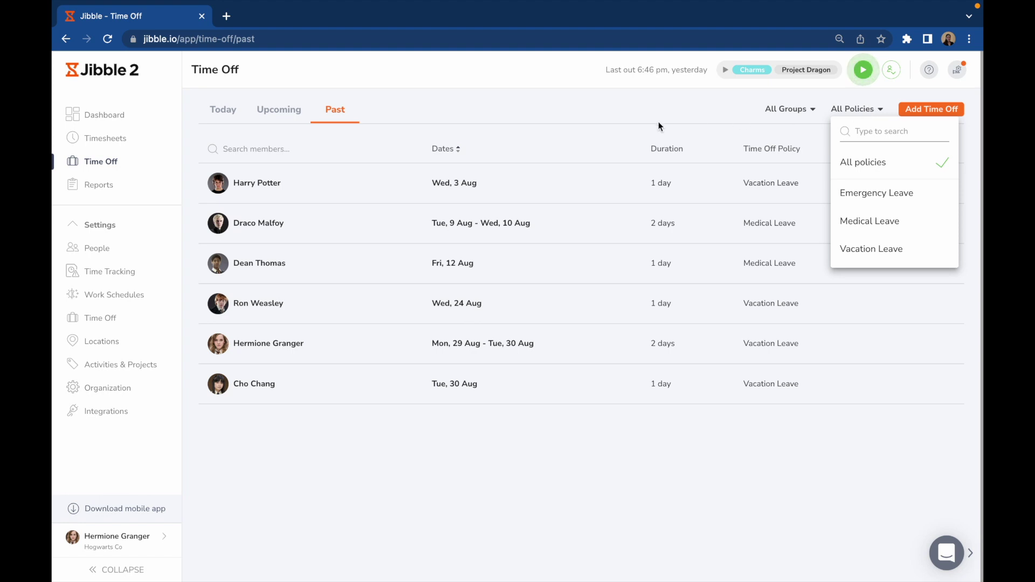
Switch Timesheets to the Monthly view for August 2022, then open Work Schedules settings.
left_click(132, 139)
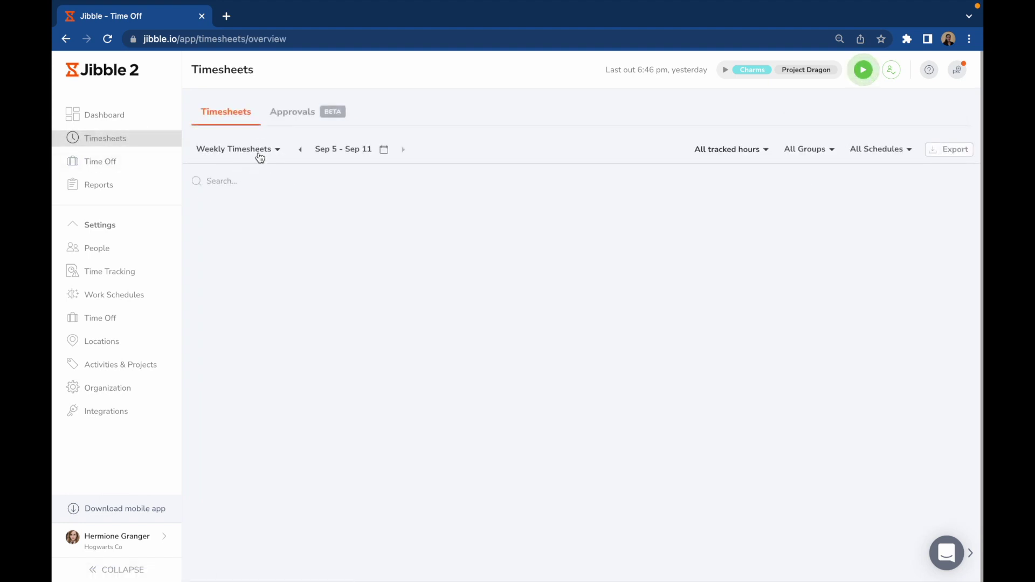
left_click(260, 154)
left_click(264, 233)
left_click(303, 151)
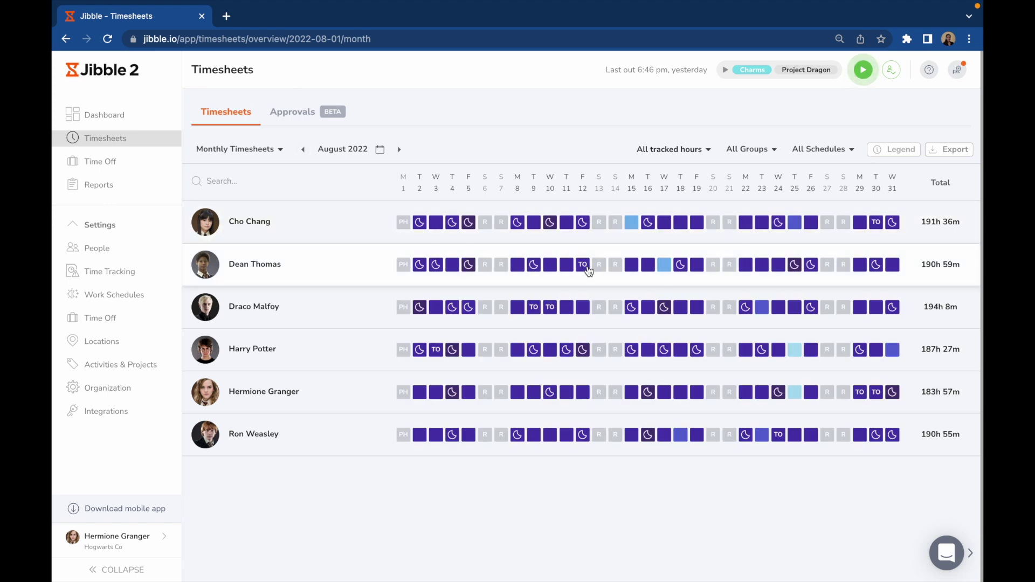
mouse_move(548, 314)
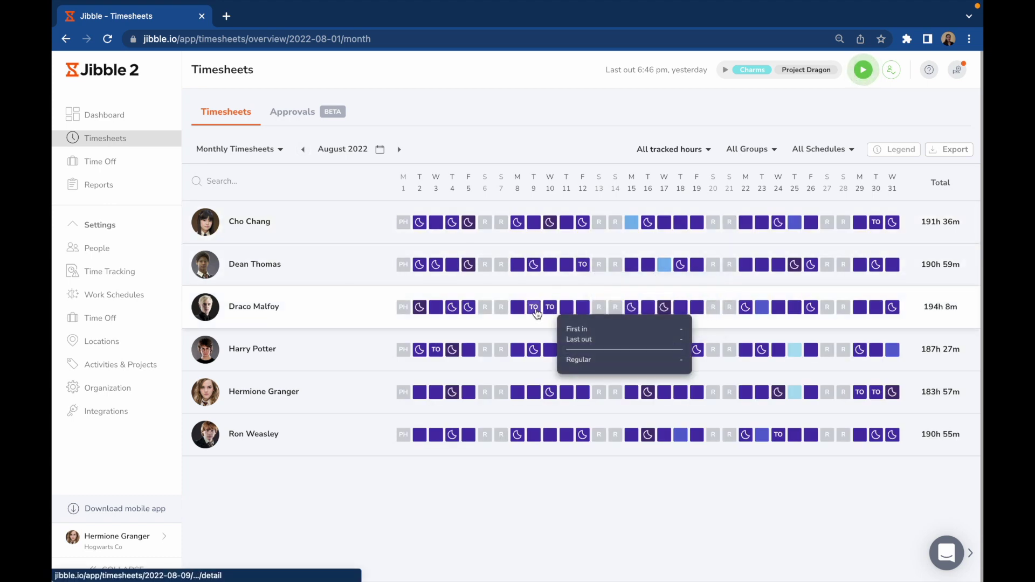
left_click(126, 300)
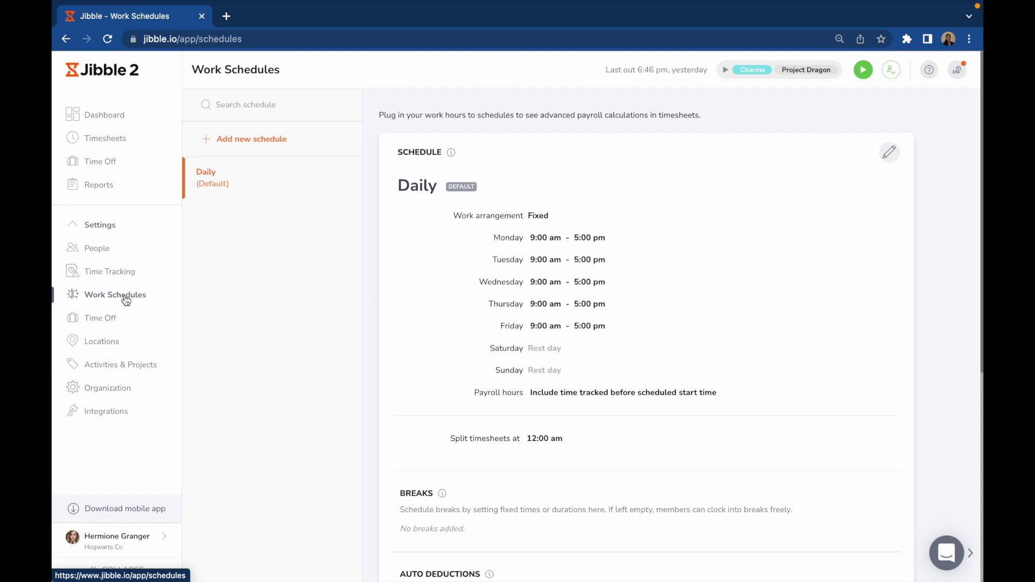
Add a new Flexible work schedule with a Weekly Monday–Friday work arrangement.
left_click(266, 141)
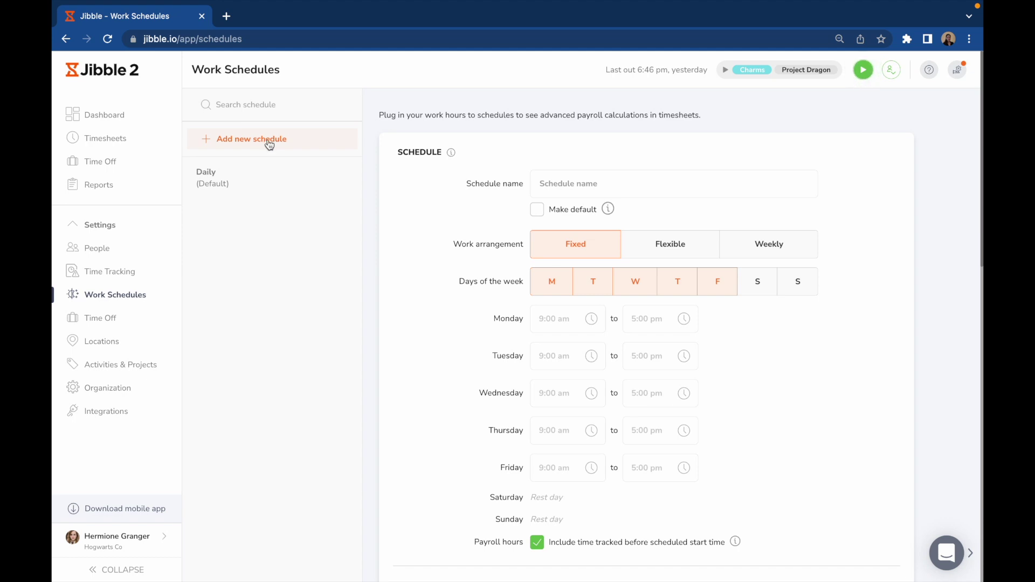
left_click(658, 244)
left_click(772, 252)
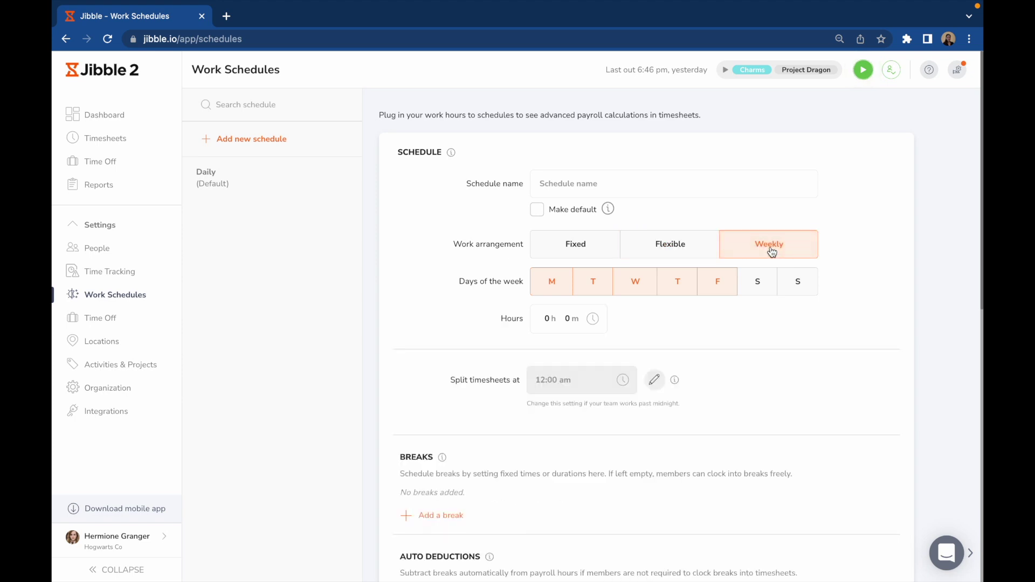
scroll(412, 297, "down", 5)
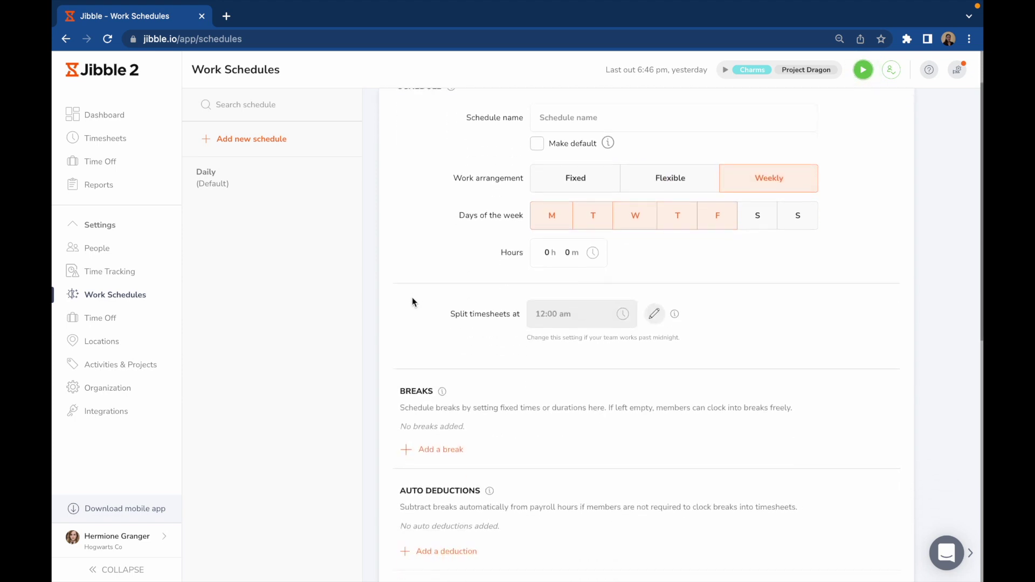
Add an unpaid break and an automatic 8h break deduction, and turn on daily overtime.
left_click(424, 250)
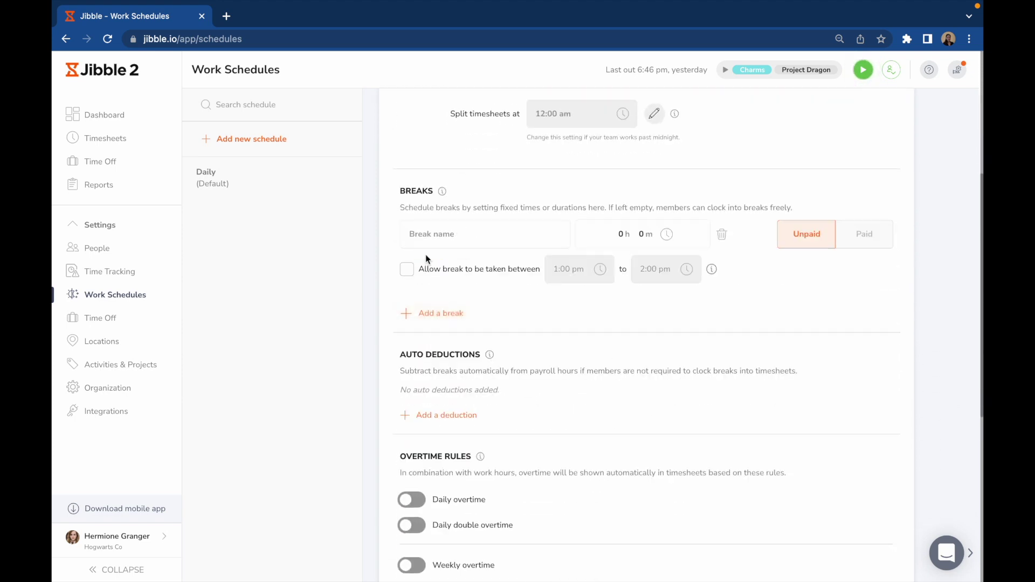
left_click(854, 247)
left_click(820, 238)
left_click(460, 416)
scroll(566, 377, "down", 4)
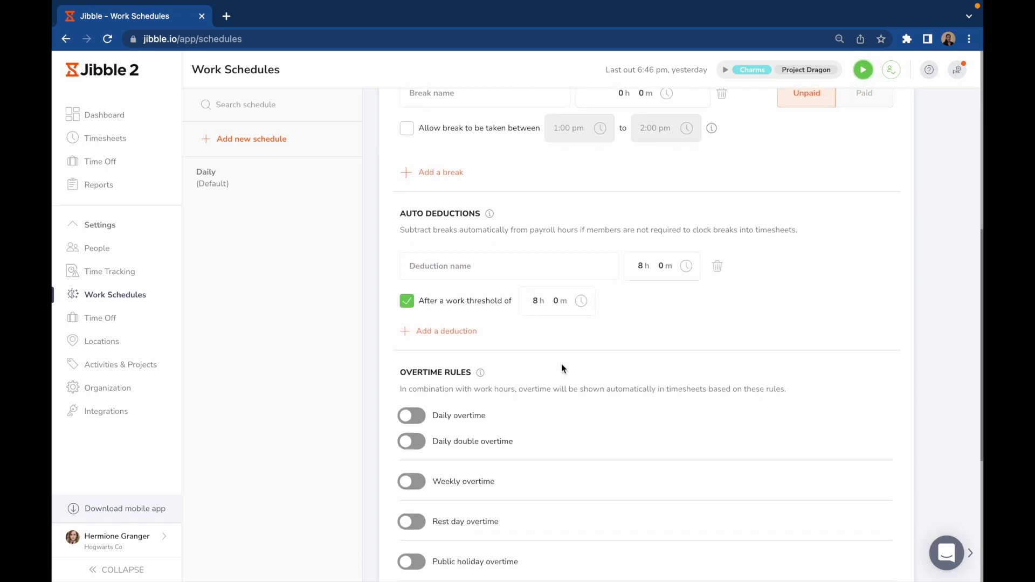
scroll(563, 369, "down", 3)
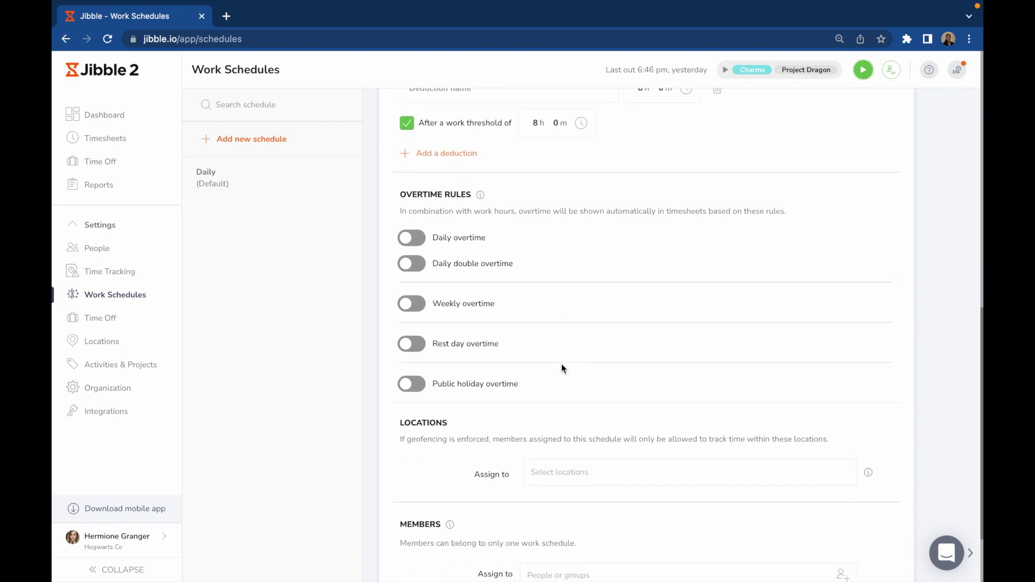
left_click(411, 239)
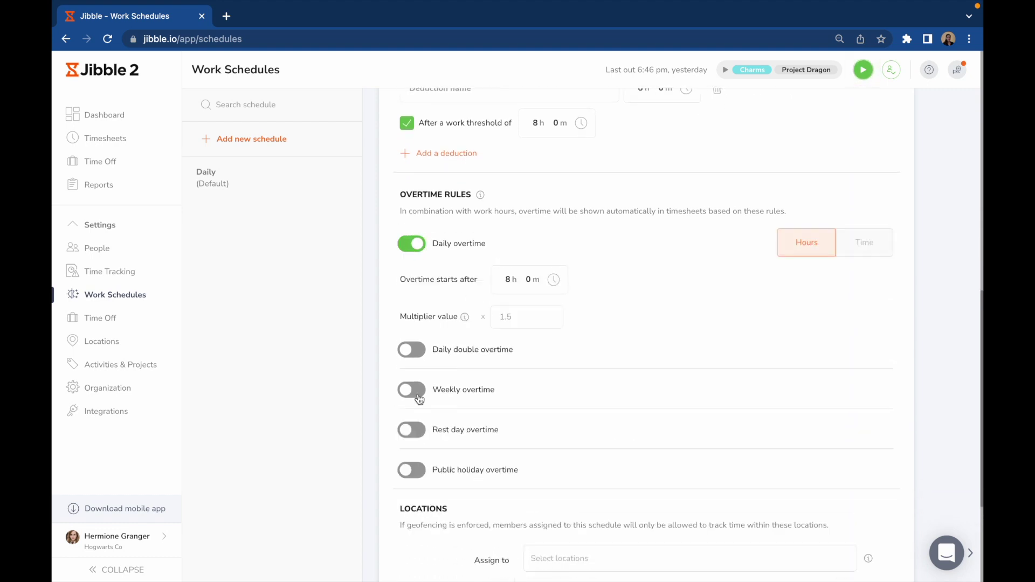
Turn on rest-day and public-holiday overtime and start daily overtime at 5:00 pm.
left_click(409, 438)
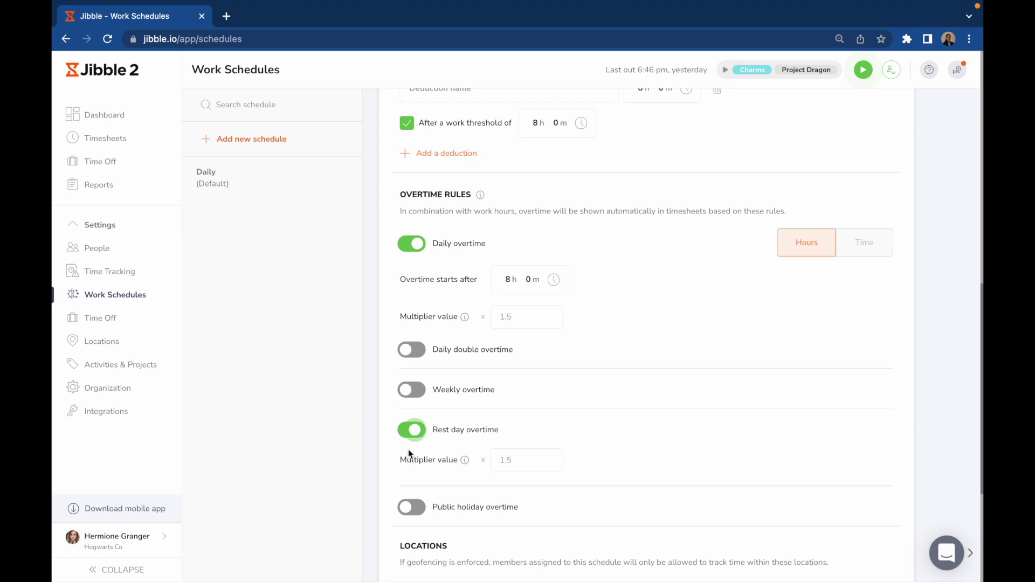
left_click(407, 506)
scroll(507, 251, "down", 1)
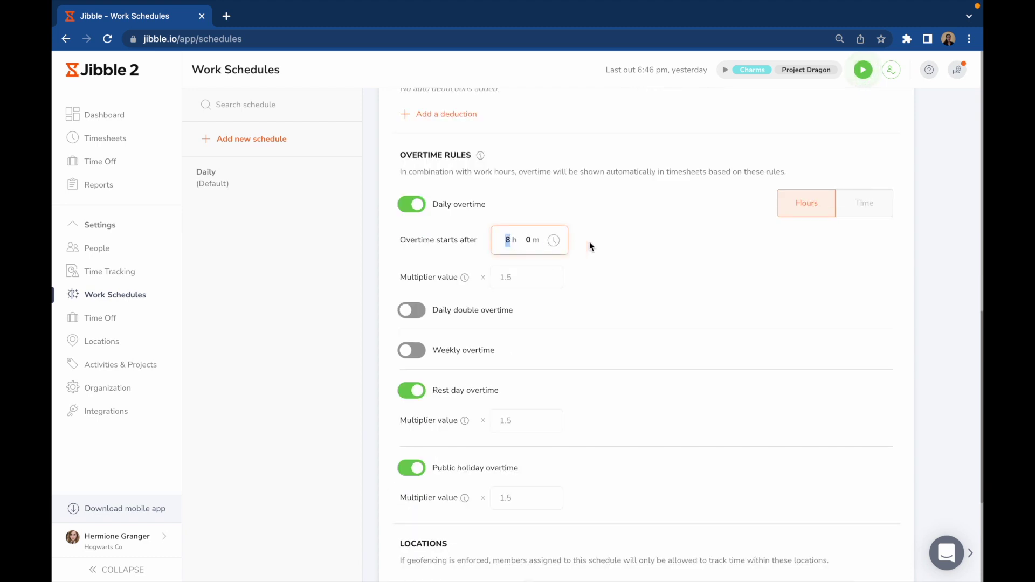
left_click(862, 203)
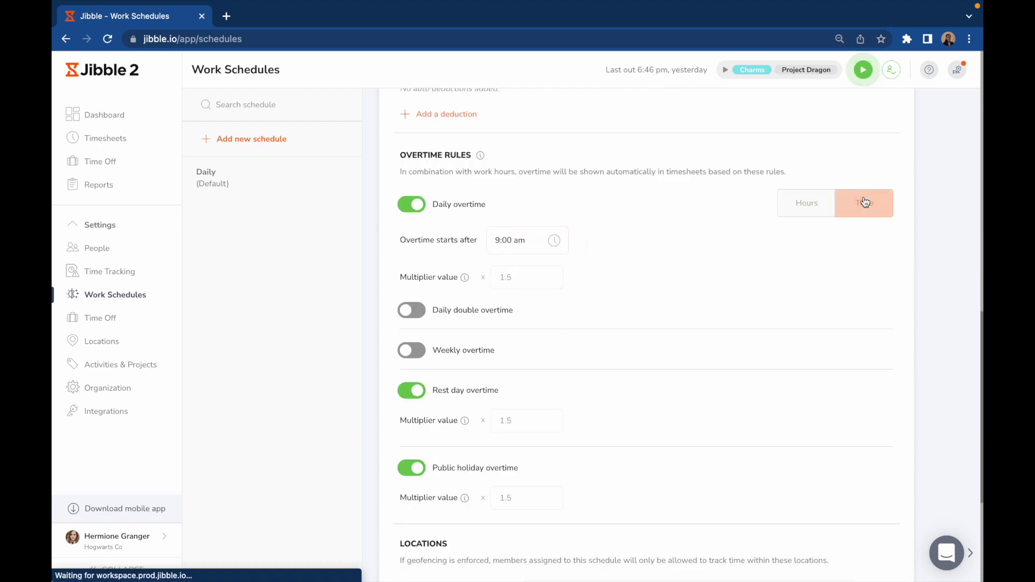
left_click(510, 240)
scroll(509, 300, "up", 4)
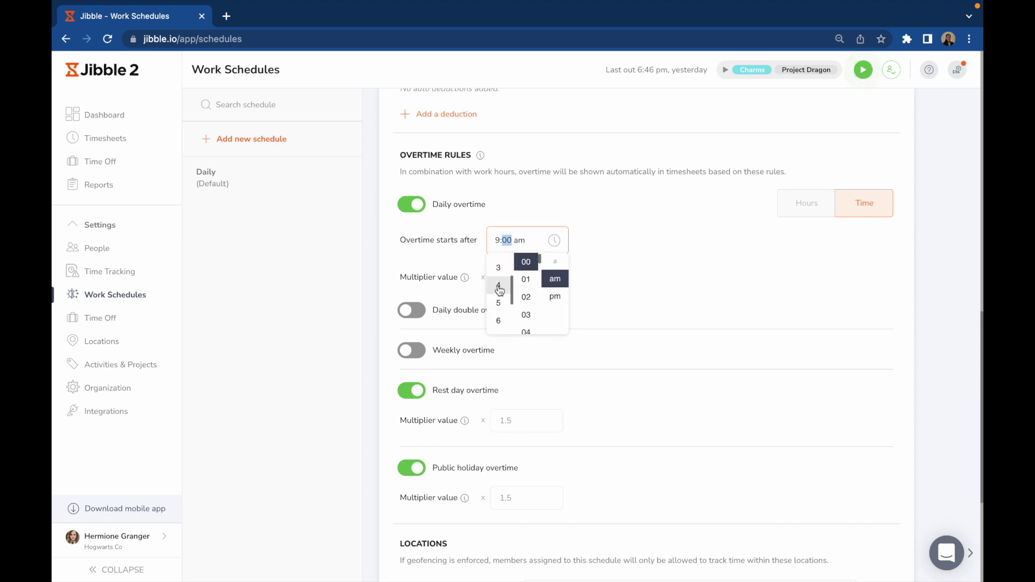
left_click(510, 301)
left_click(554, 297)
left_click(622, 281)
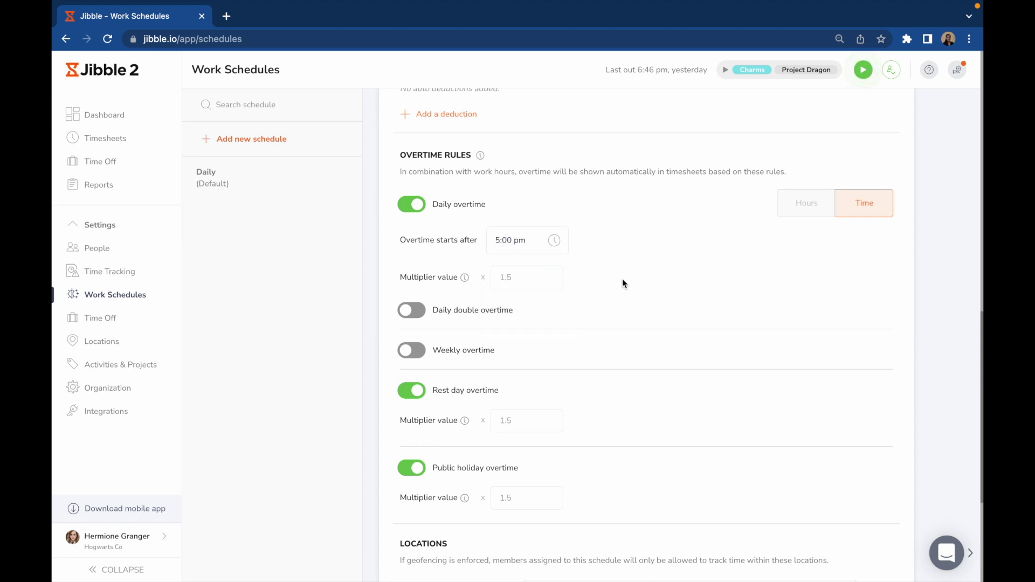
Set the public holiday overtime multiplier to 2×.
left_click(515, 280)
left_click(526, 497)
type("2")
scroll(635, 431, "down", 4)
Limit the schedule to the Platform 9 3/4 location and assign the Gryffindor group.
left_click(622, 384)
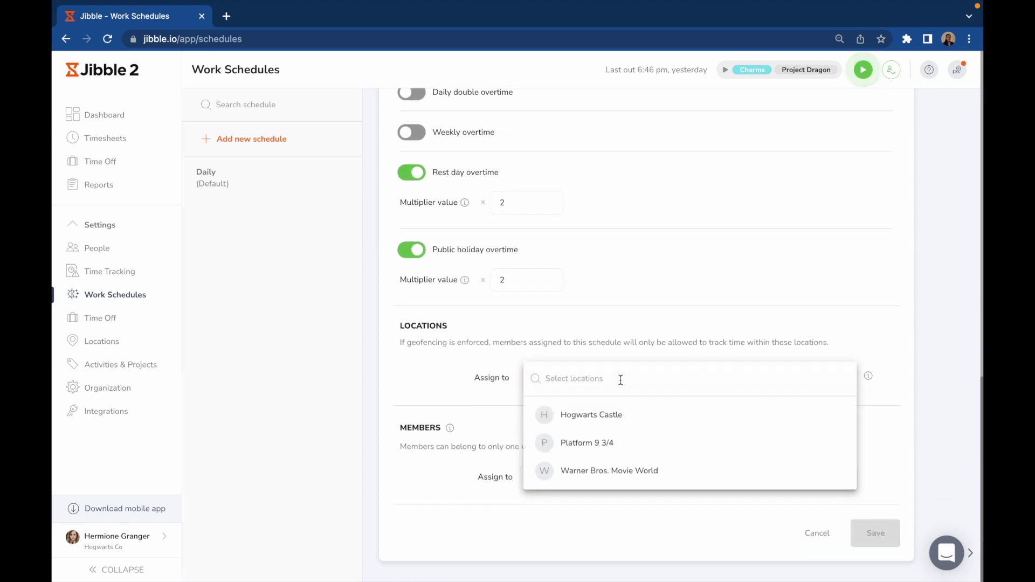
left_click(636, 445)
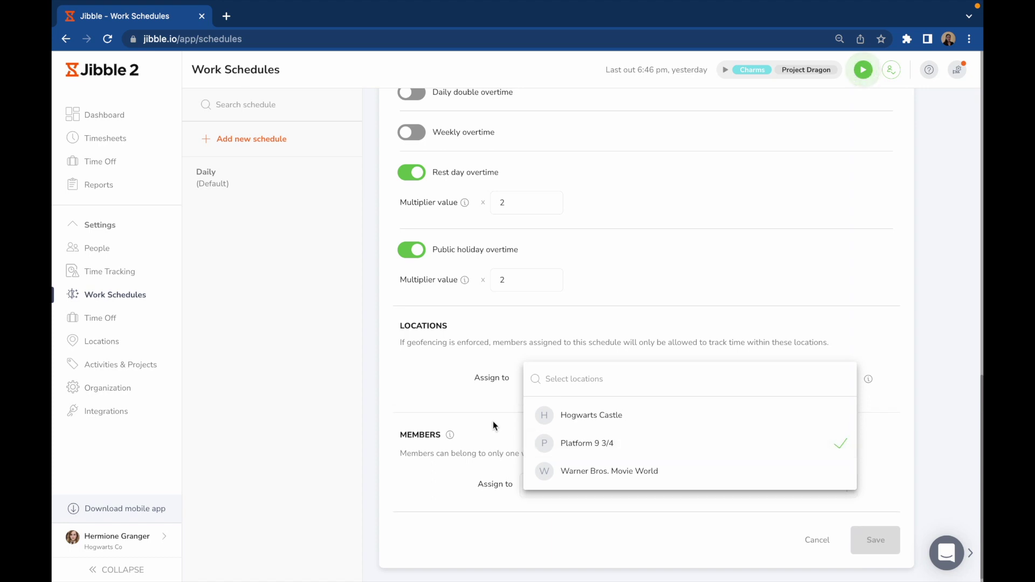
left_click(493, 421)
scroll(493, 422, "down", 1)
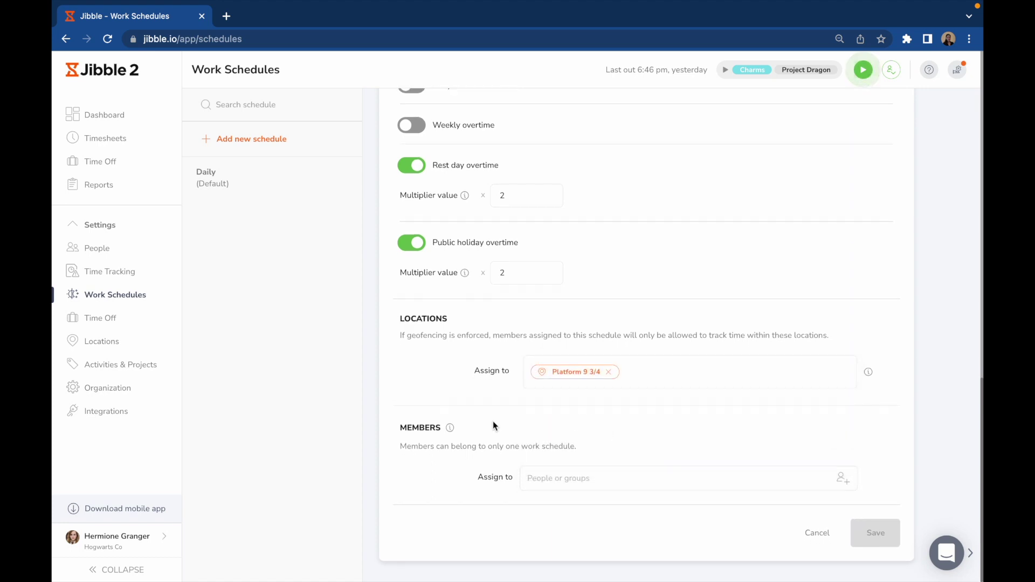
left_click(585, 483)
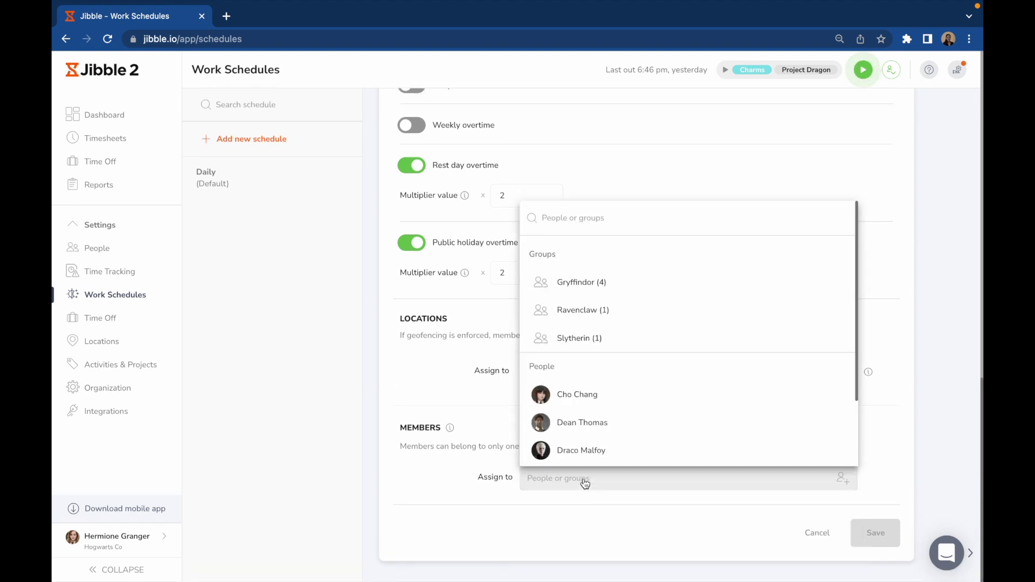
left_click(640, 281)
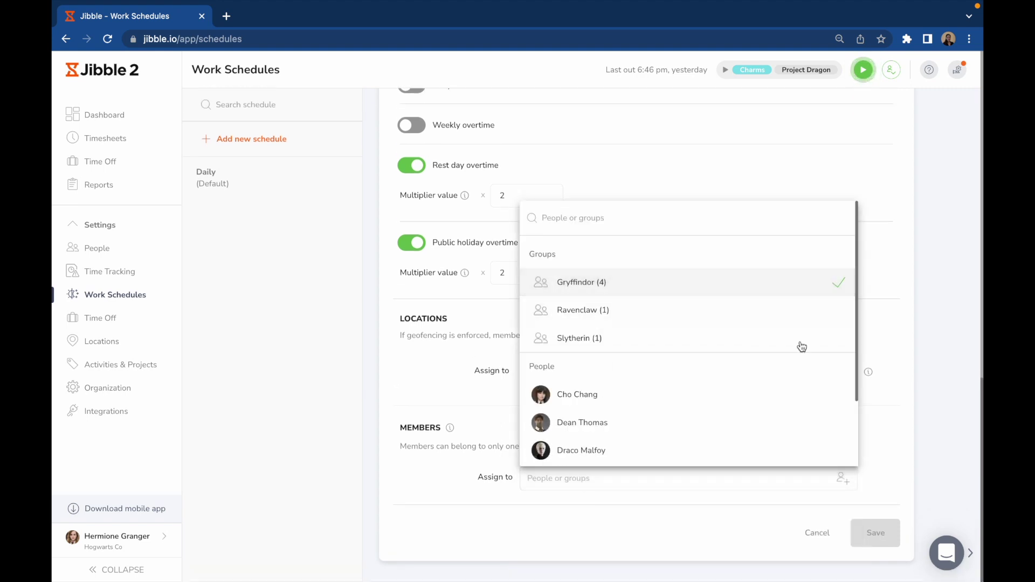
left_click(910, 393)
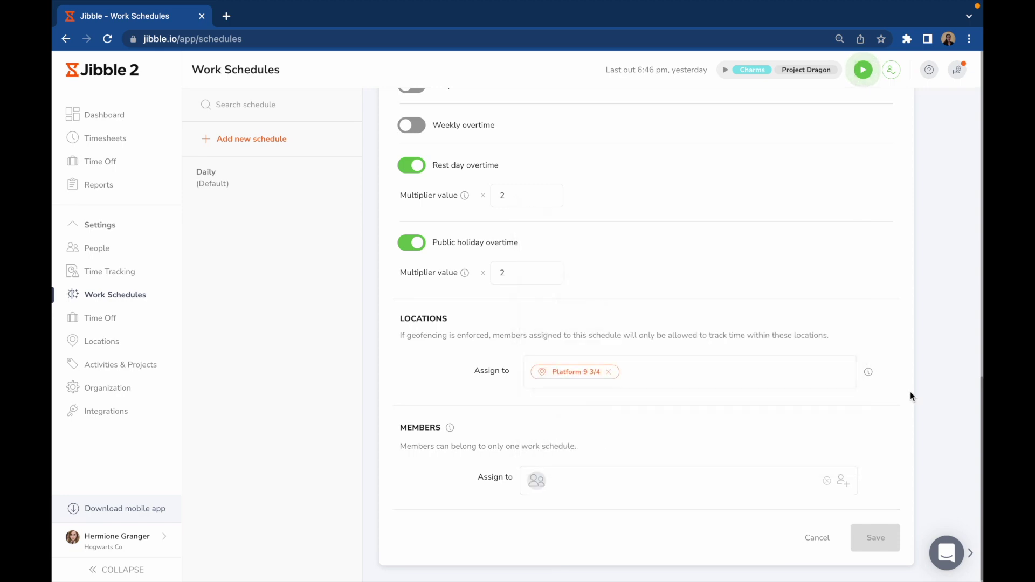
Add Warner Robins, GA as a location with a 200-meter geofence radius.
left_click(118, 341)
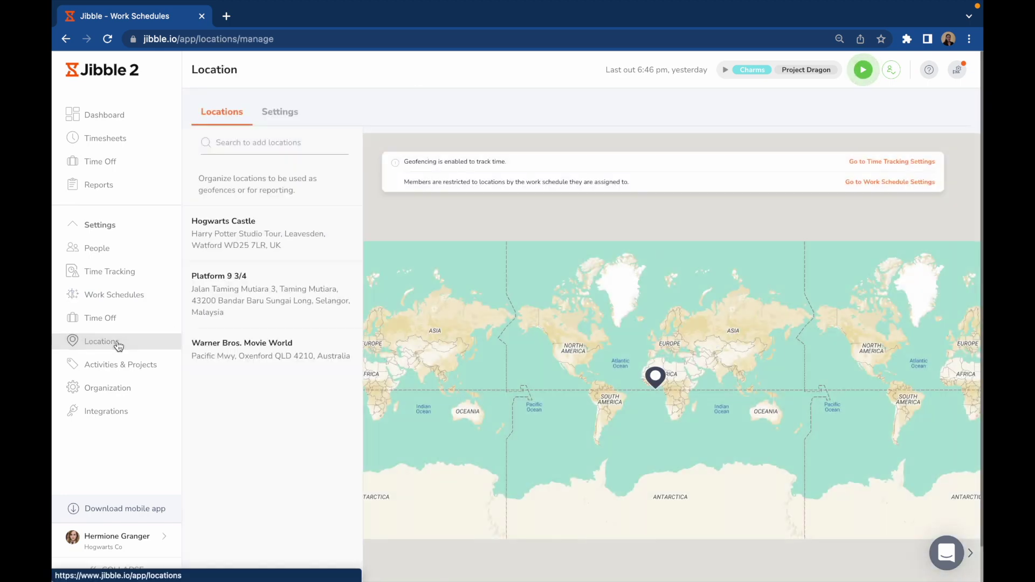
type("warner")
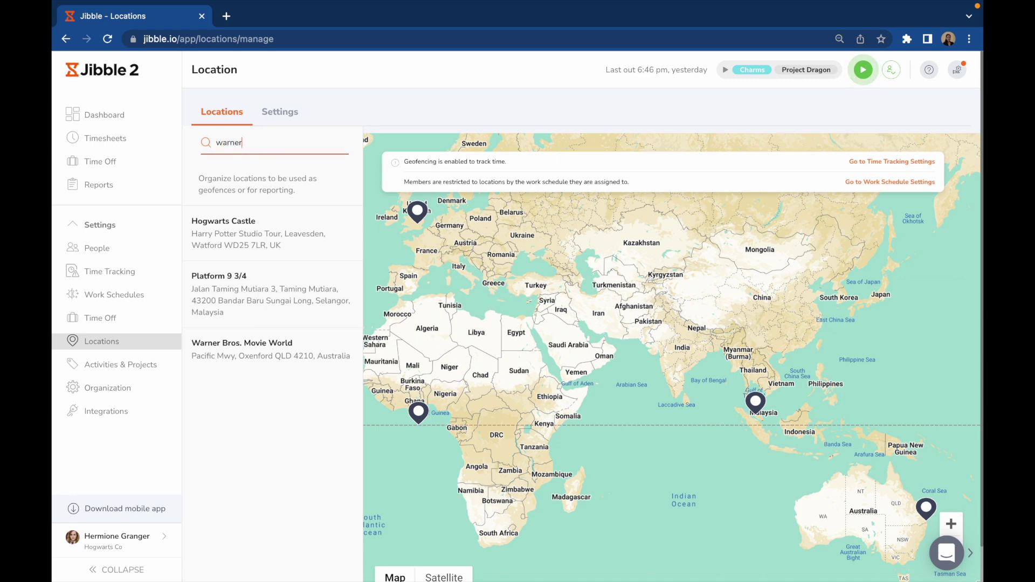
left_click(289, 183)
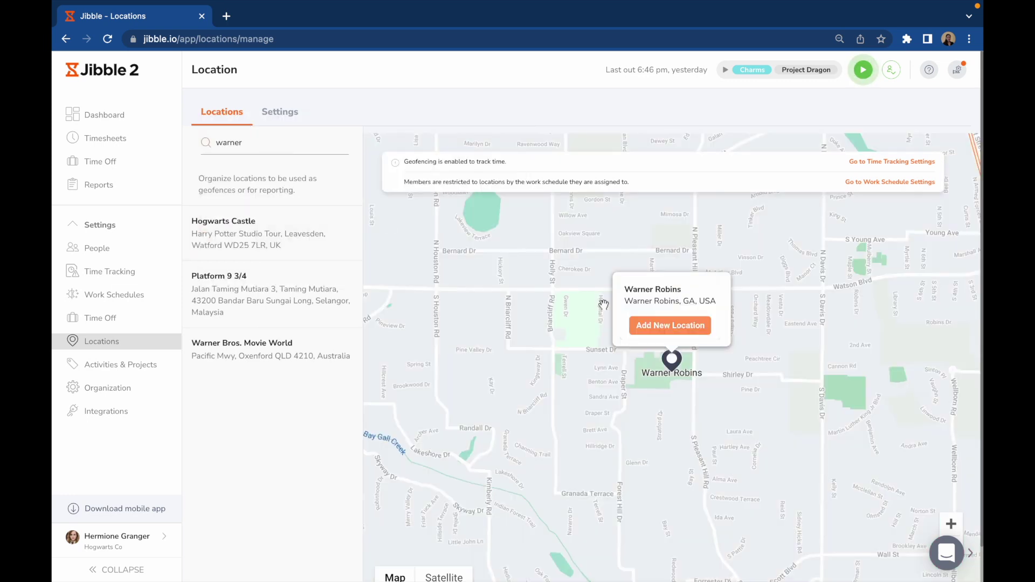
left_click(671, 324)
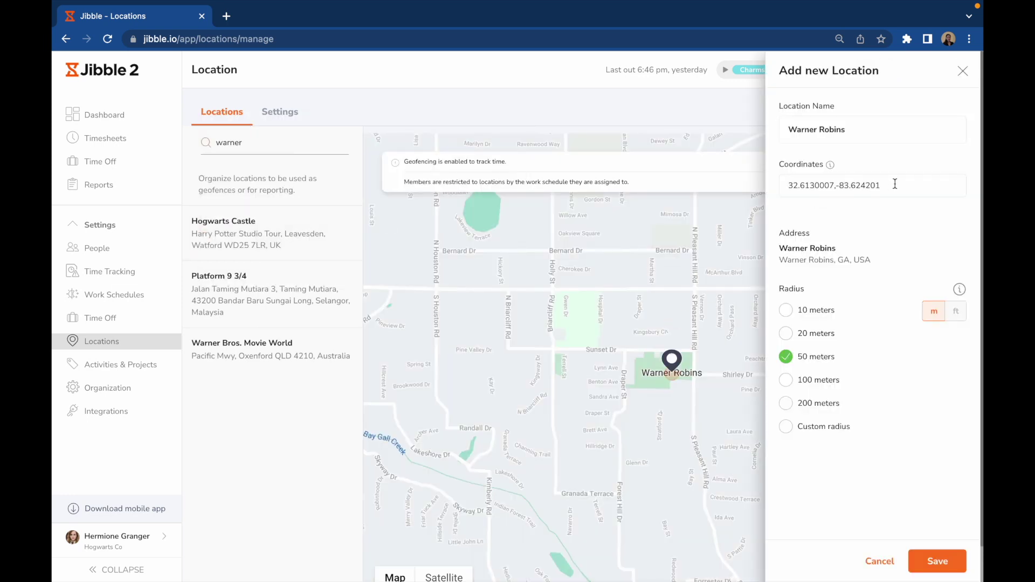
left_click_drag(896, 184, 786, 188)
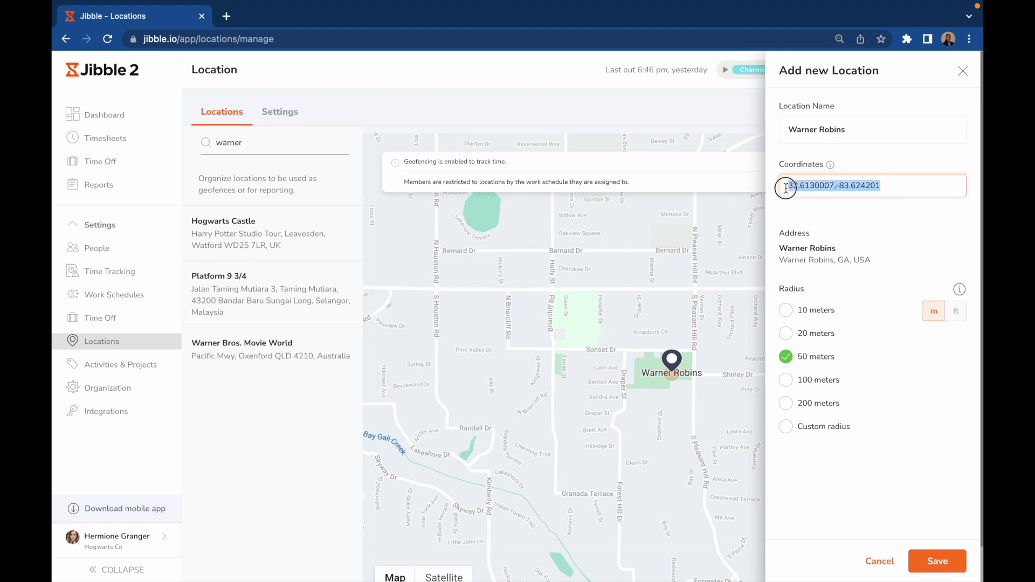
left_click(788, 404)
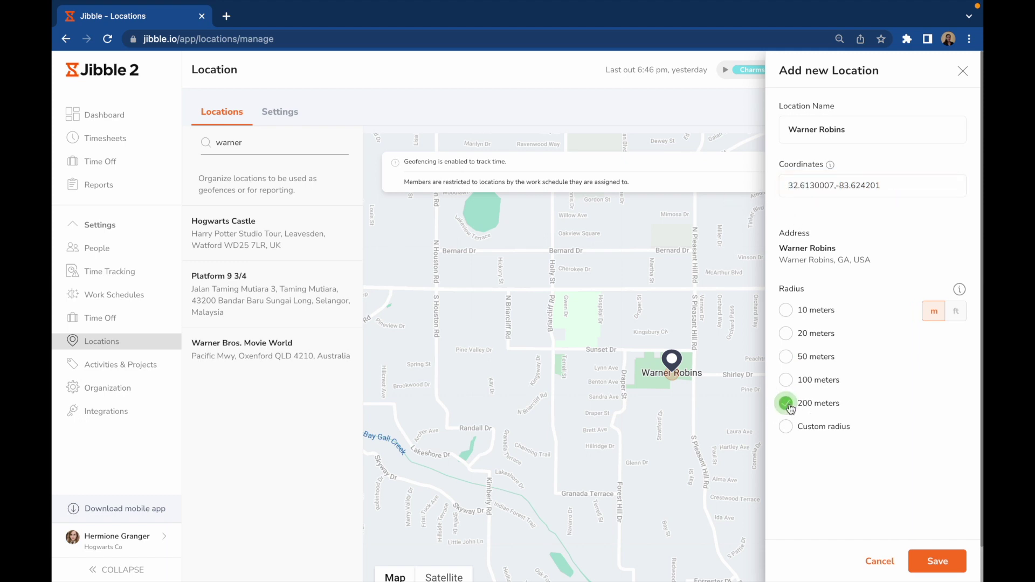
left_click(934, 560)
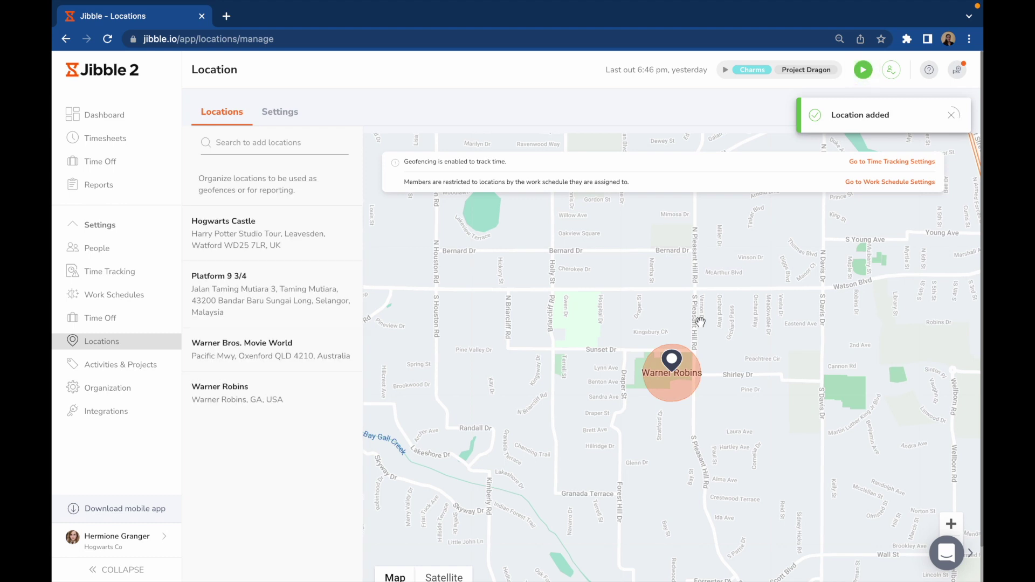
left_click(100, 276)
Set the time clock restriction level to Custom.
scroll(768, 292, "down", 1)
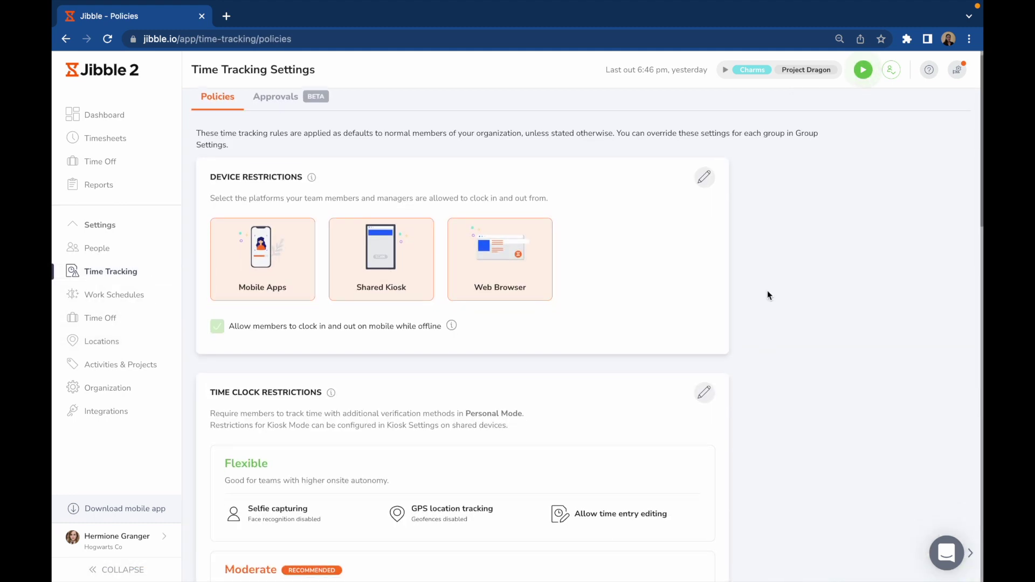
scroll(770, 296, "down", 3)
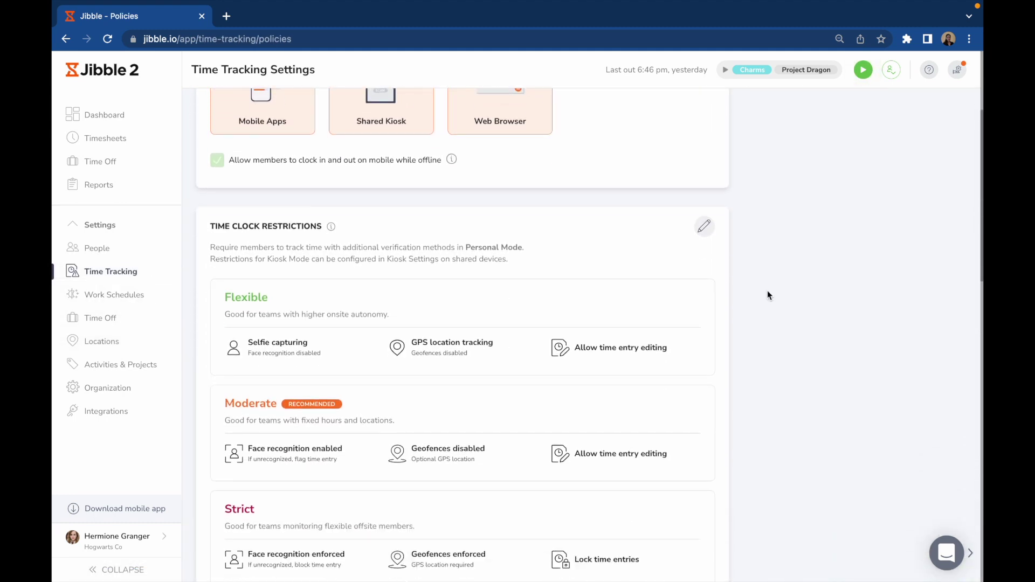
left_click(705, 226)
scroll(782, 296, "down", 2)
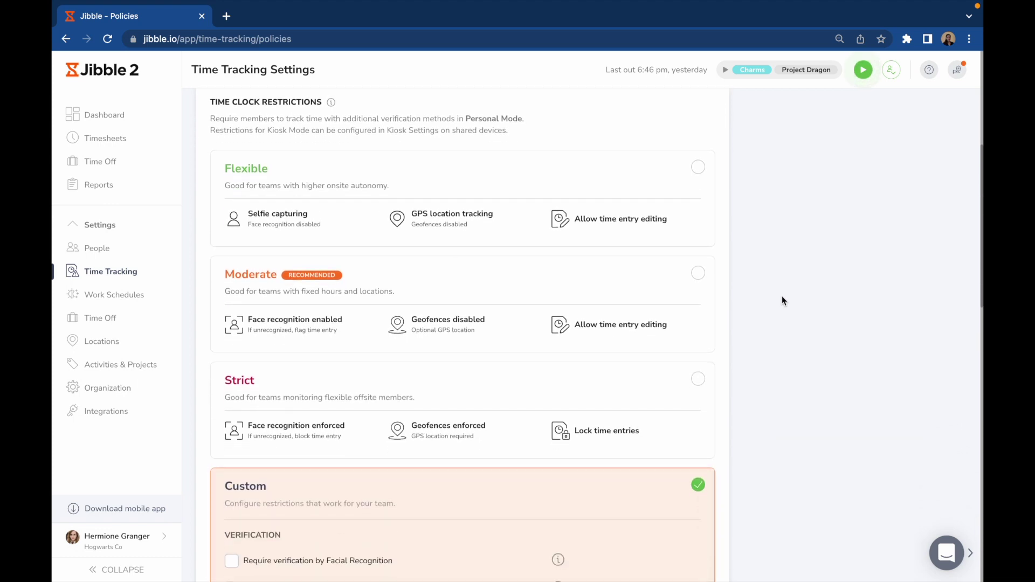
left_click(656, 194)
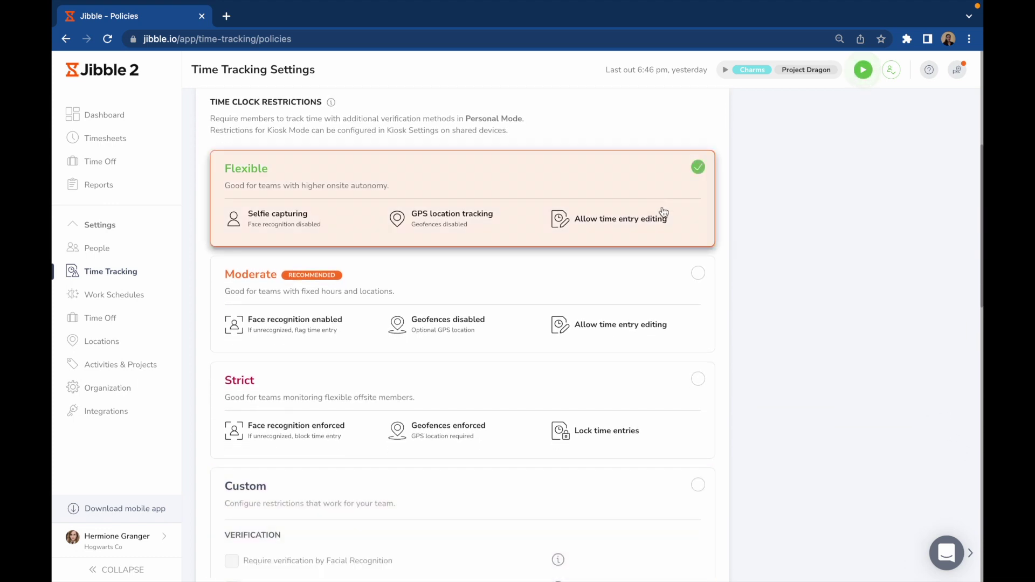
left_click(656, 304)
left_click(655, 397)
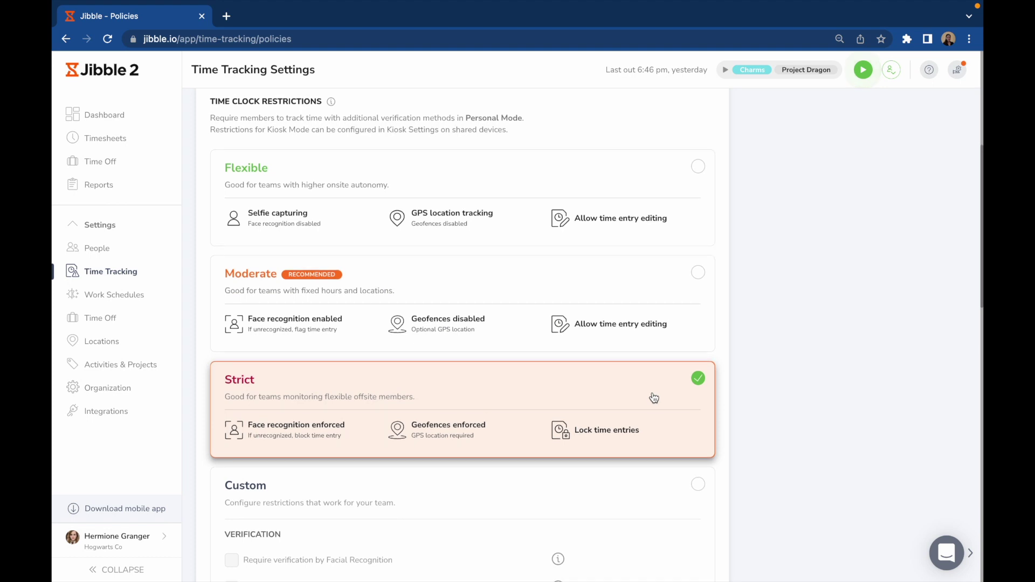
scroll(654, 398, "down", 2)
left_click(654, 398)
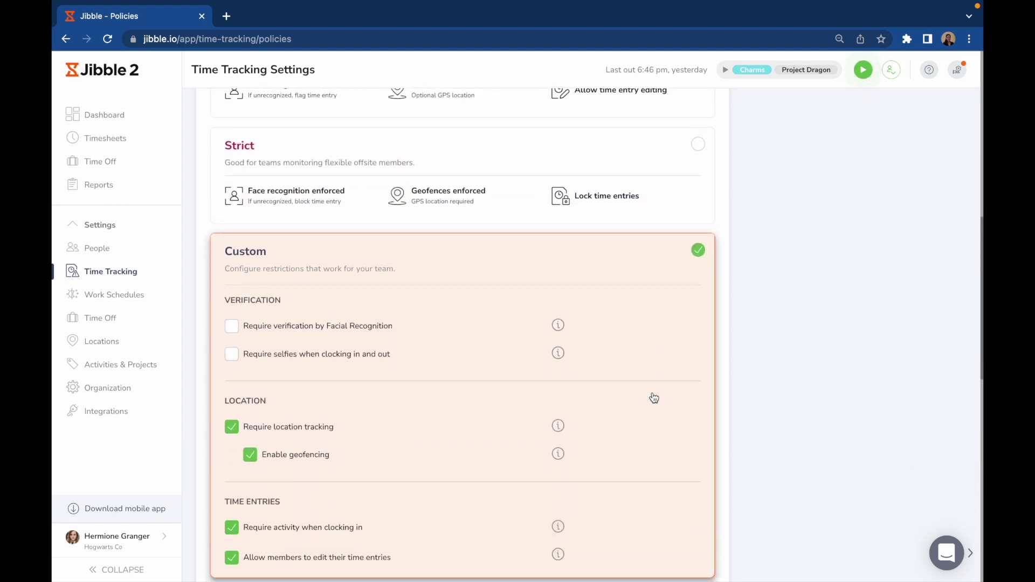
scroll(654, 398, "down", 8)
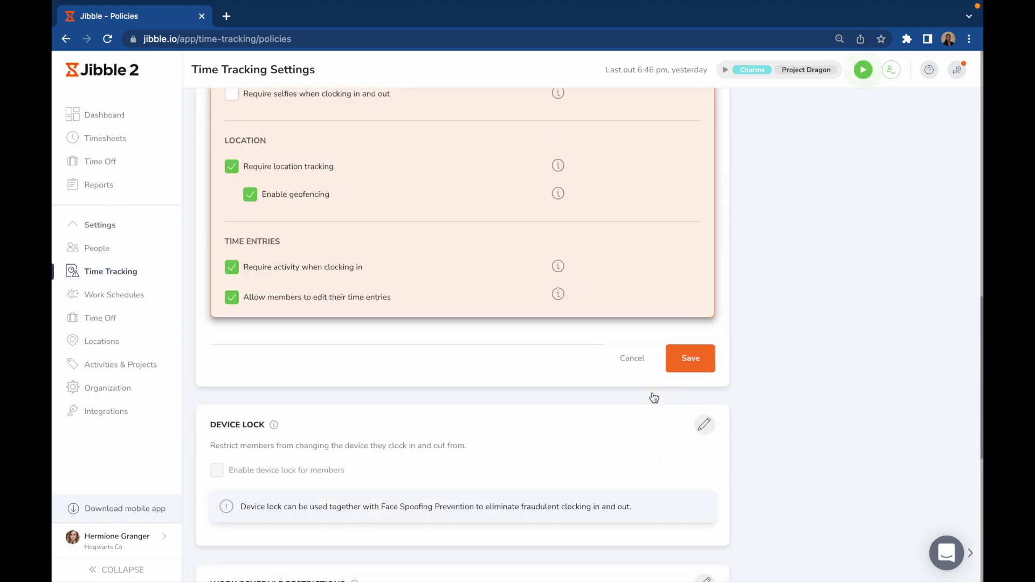
scroll(654, 398, "down", 2)
Allow early clock-in, late clock-in and early clock-out up to 5 minutes.
left_click(649, 310)
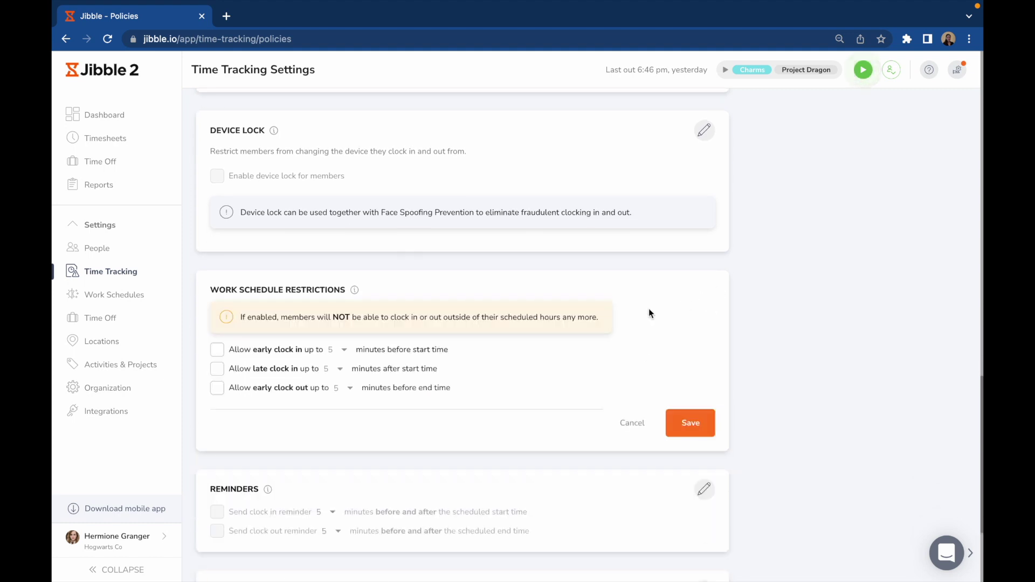
left_click(230, 351)
left_click(219, 371)
left_click(218, 389)
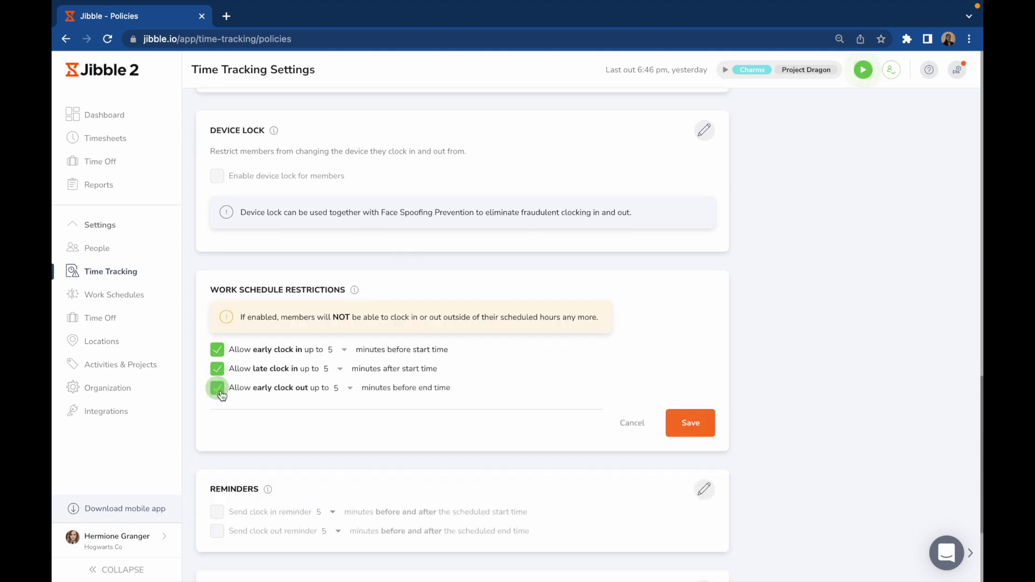
scroll(759, 372, "down", 2)
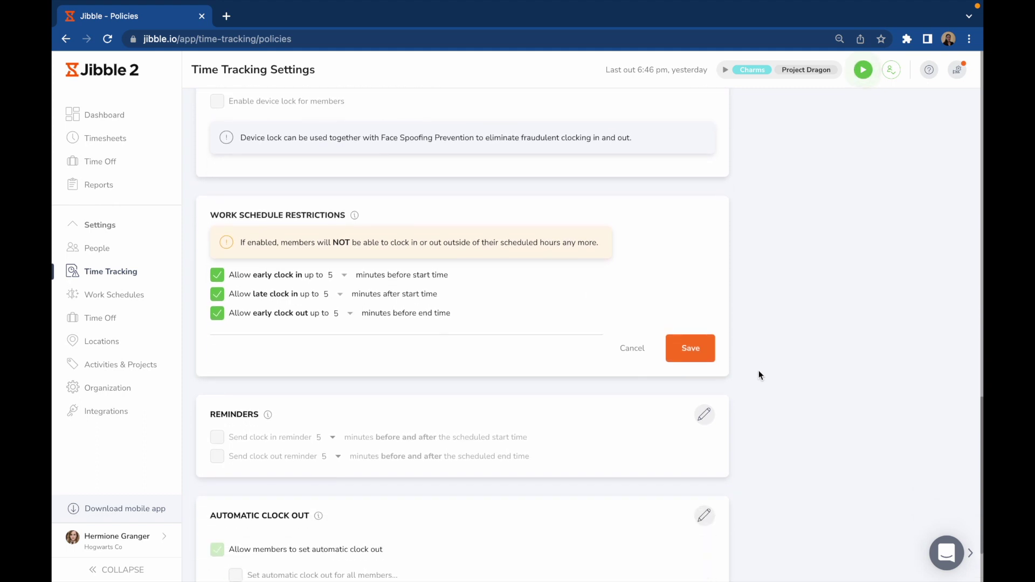
Turn on both the clock-in and clock-out reminders.
left_click(704, 401)
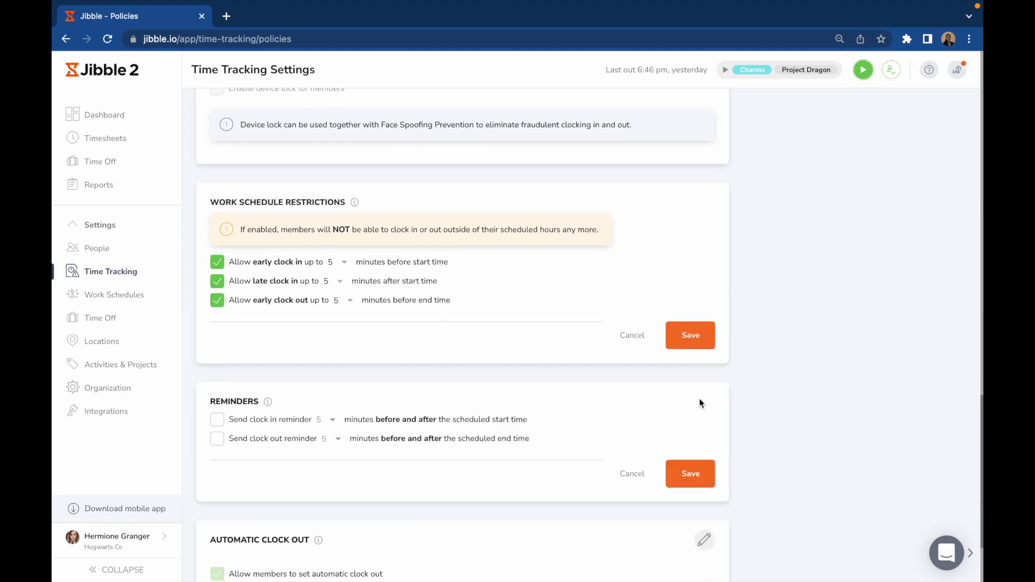
left_click(217, 420)
left_click(217, 439)
scroll(619, 396, "down", 2)
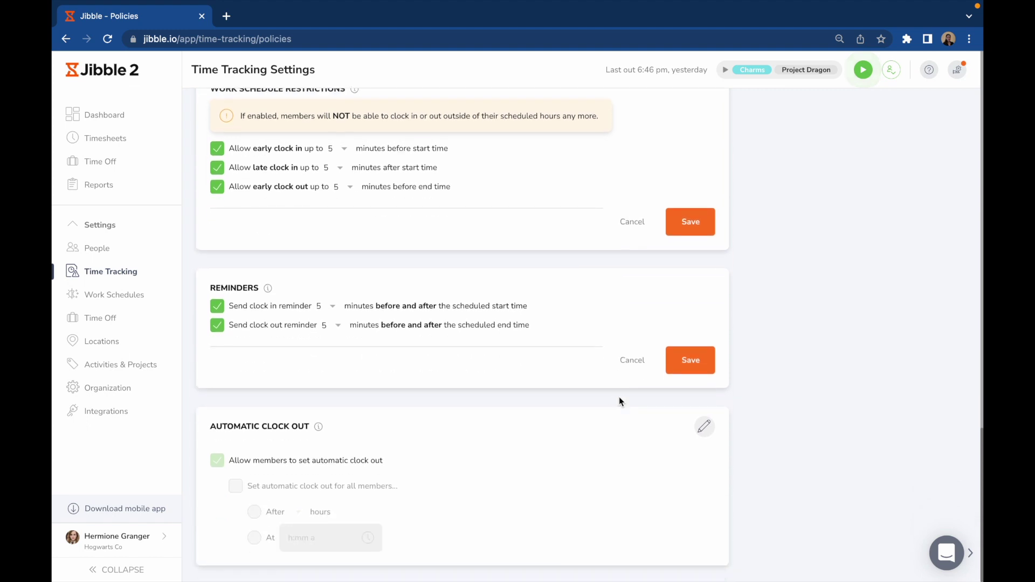
Set automatic clock-out for all members at 5:00 pm.
left_click(703, 427)
left_click(235, 443)
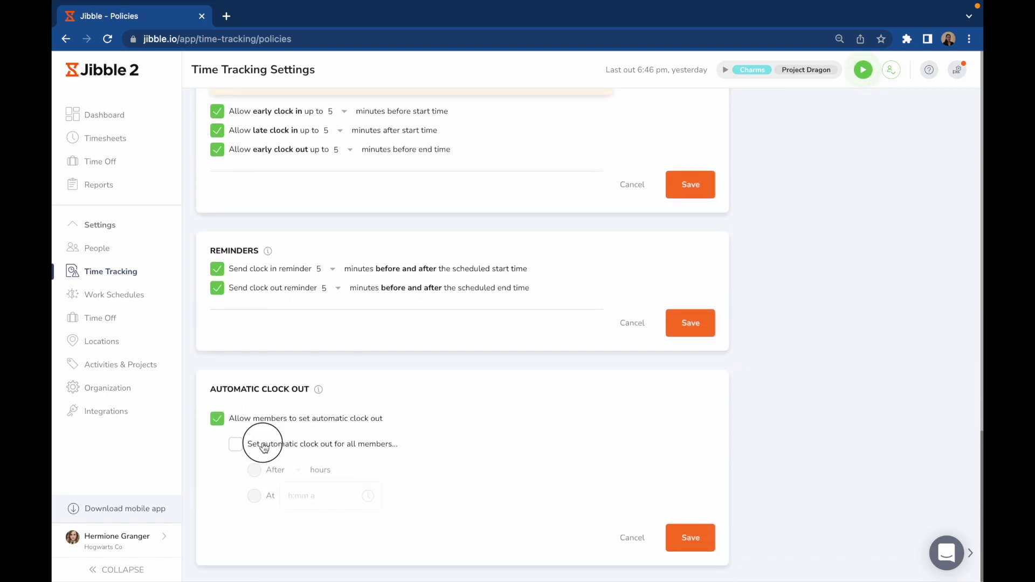
left_click(269, 496)
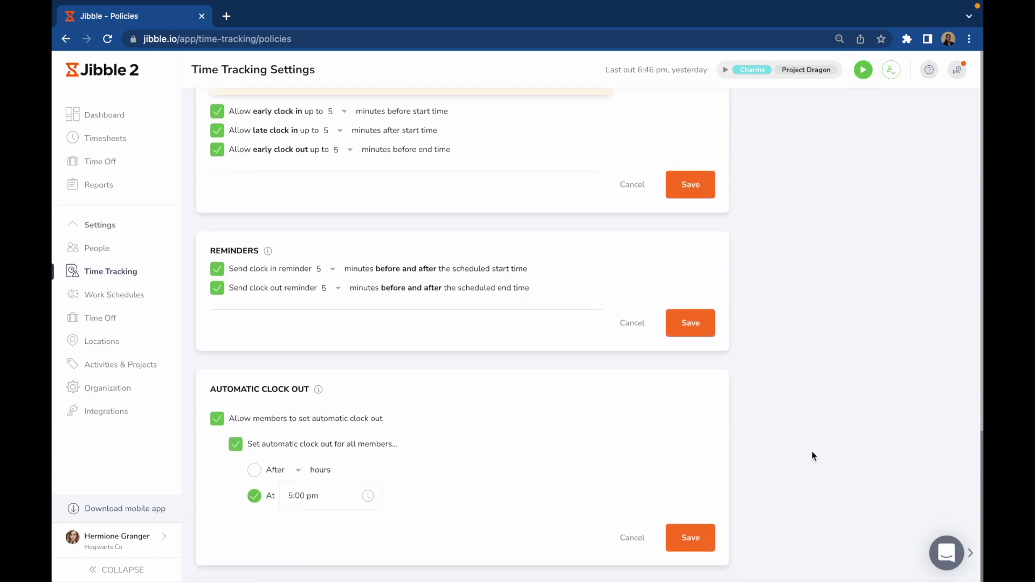
left_click(119, 187)
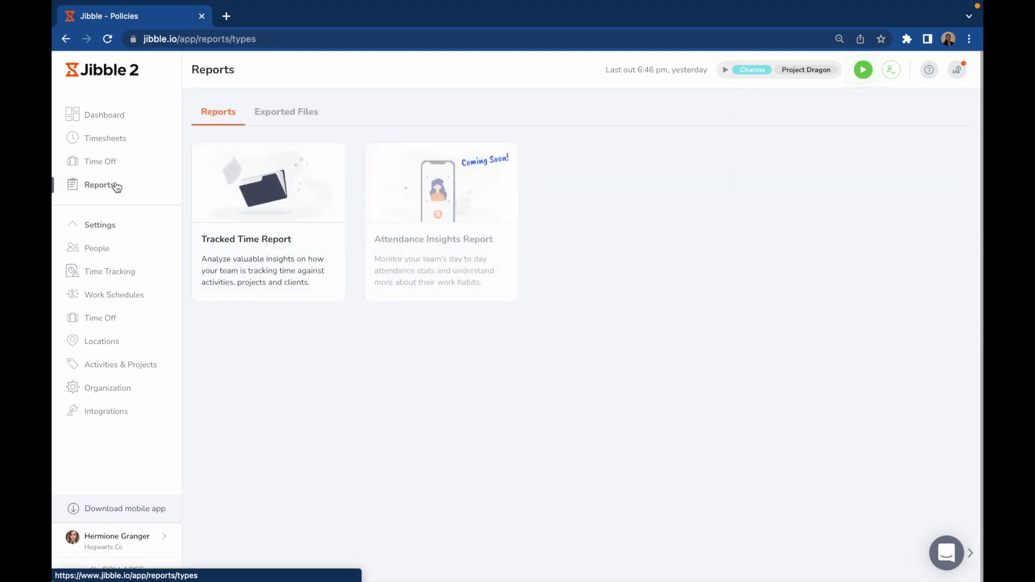
Export the Sep 05–Sep 11 2022 Tracked Time Report as an XLS file.
left_click(255, 198)
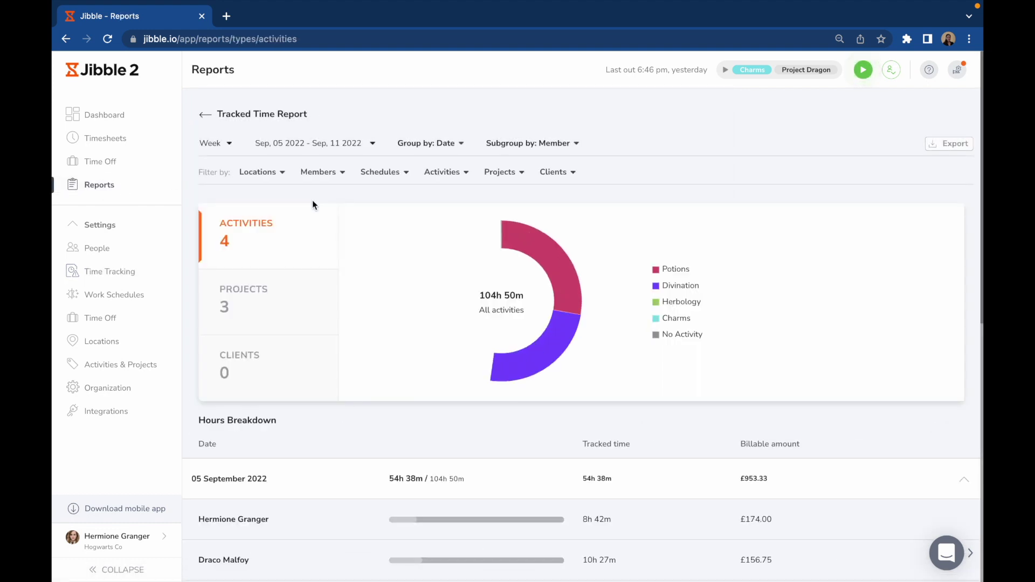
scroll(193, 277, "down", 8)
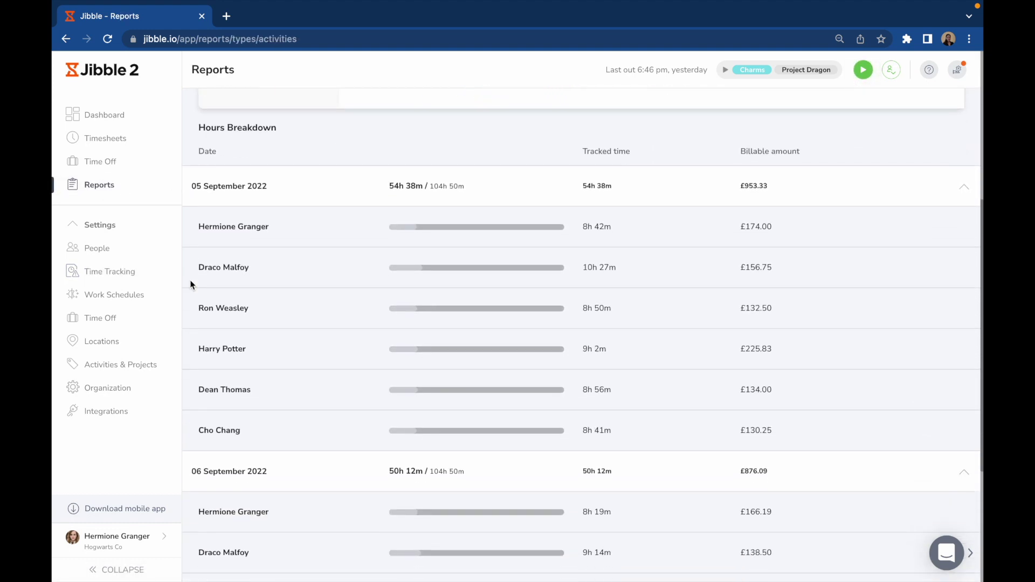
scroll(190, 280, "up", 8)
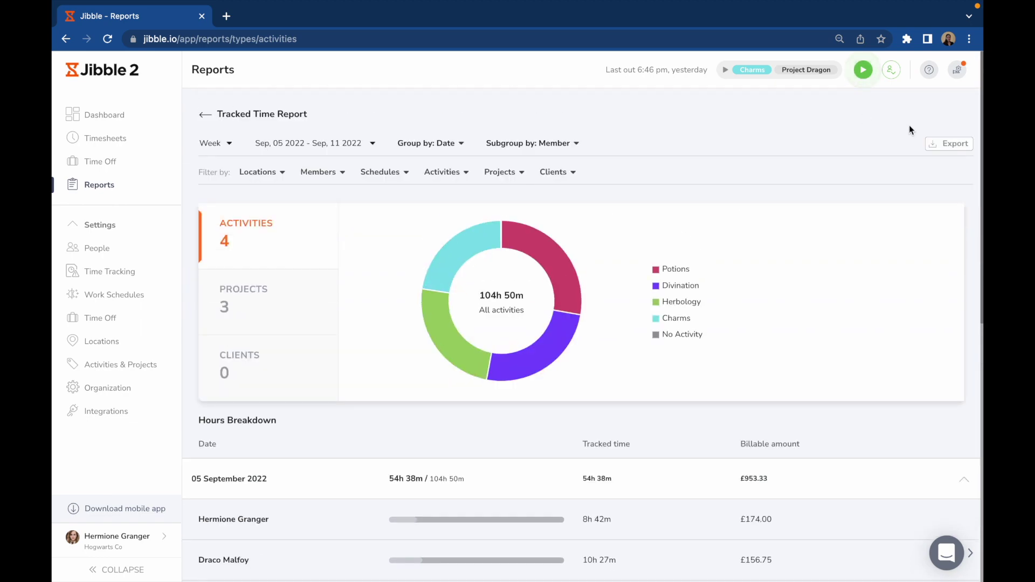
left_click(940, 142)
left_click(582, 149)
left_click(937, 562)
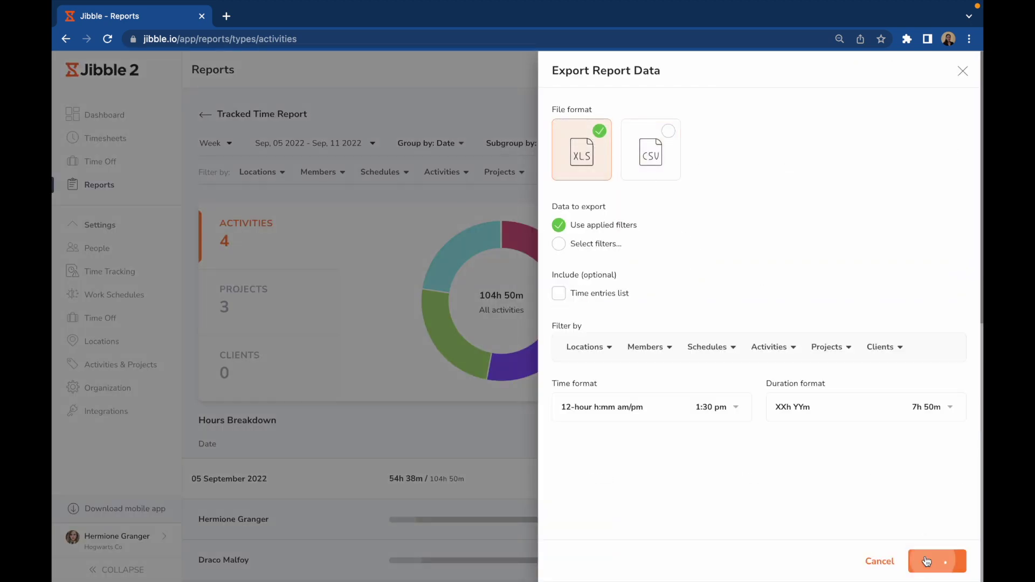
Open the downloaded weekly timesheet spreadsheet in Excel.
left_click(108, 564)
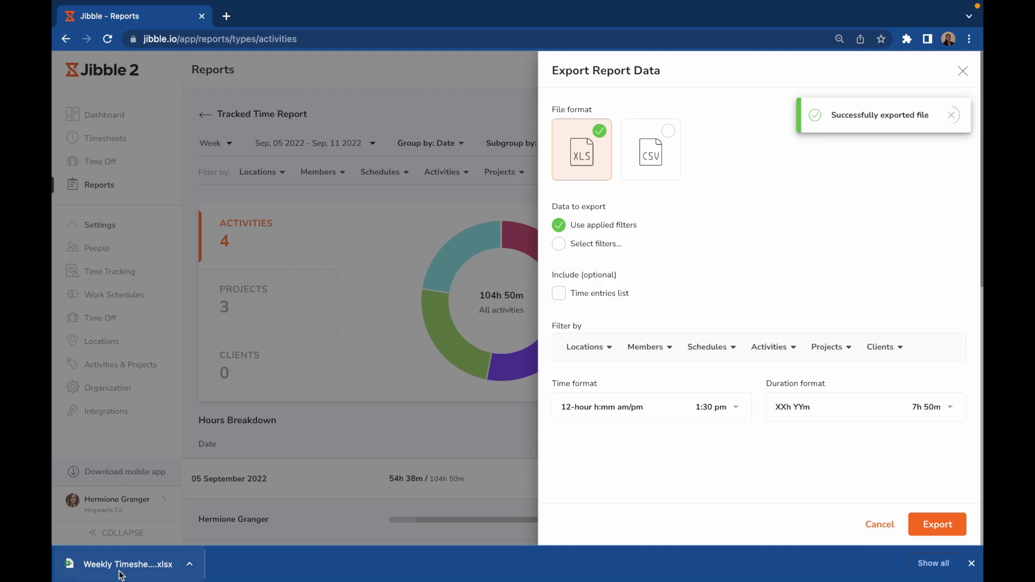
scroll(277, 168, "down", 10)
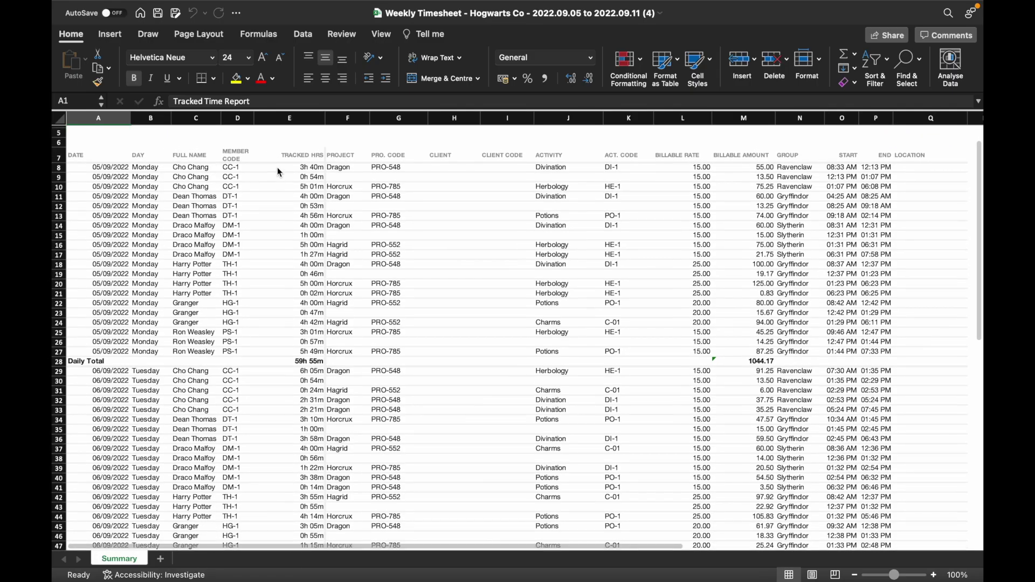
scroll(277, 171, "up", 10)
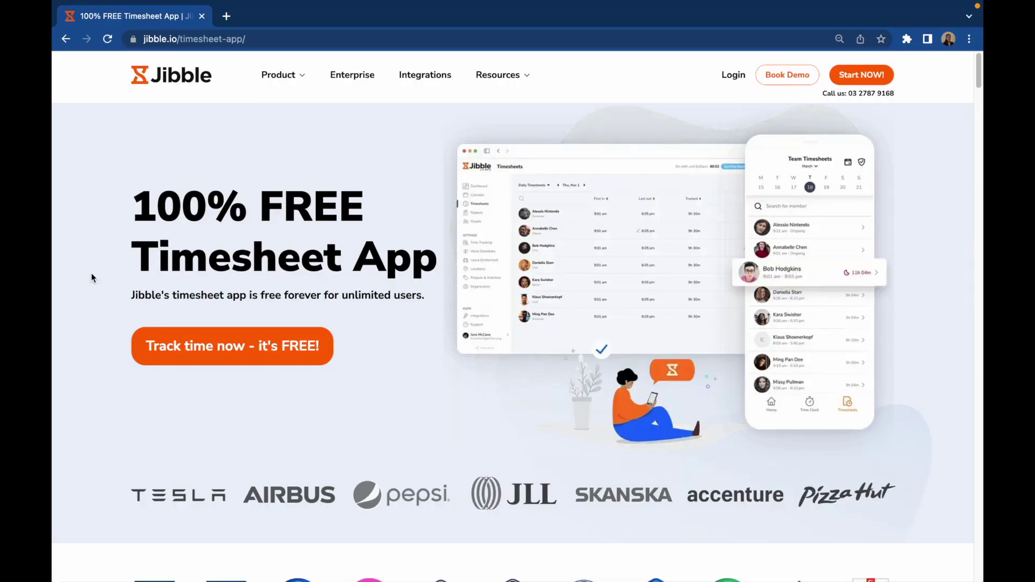
scroll(92, 275, "down", 14)
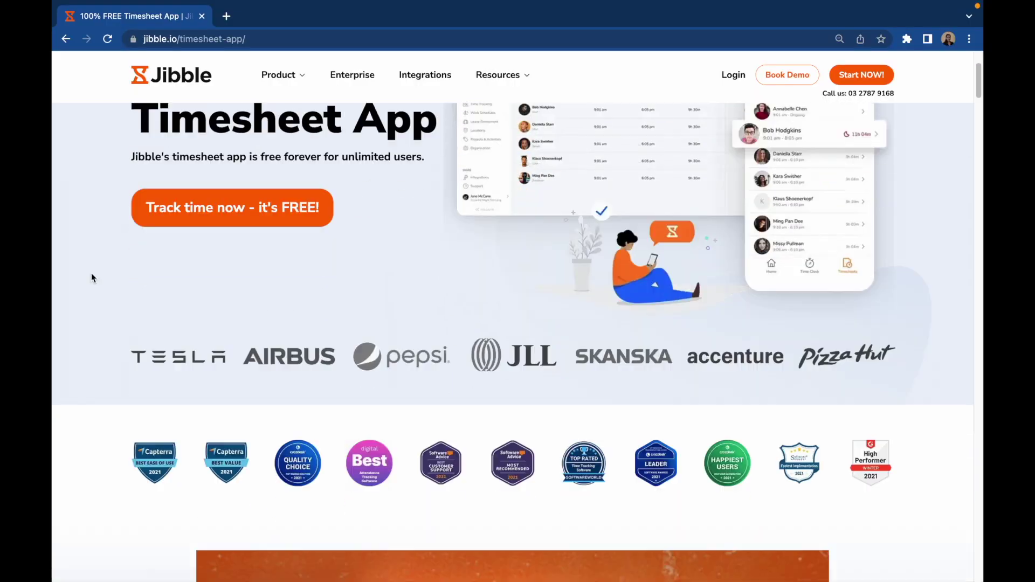
scroll(92, 273, "down", 19)
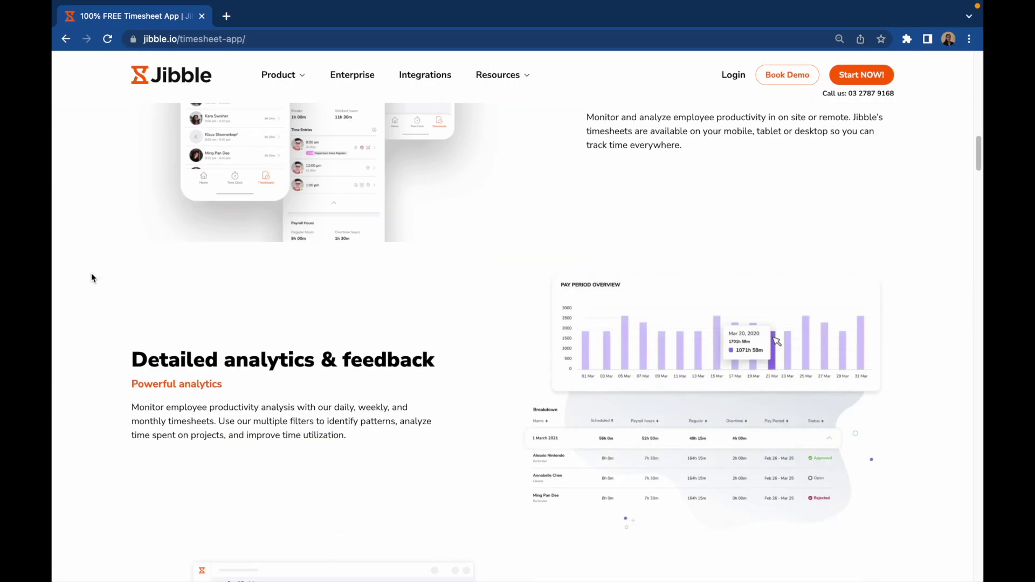
scroll(92, 278, "down", 20)
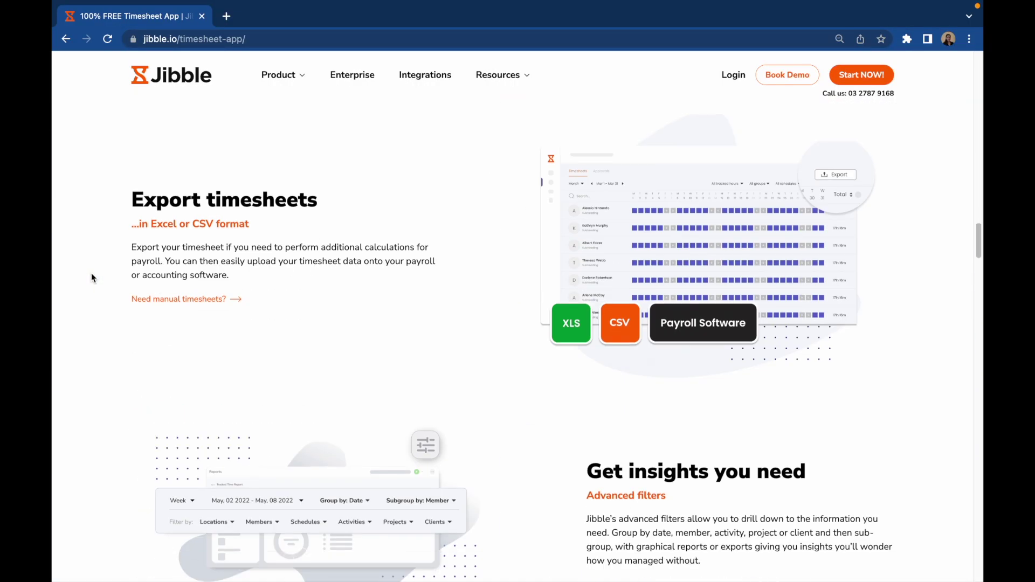
scroll(91, 277, "down", 20)
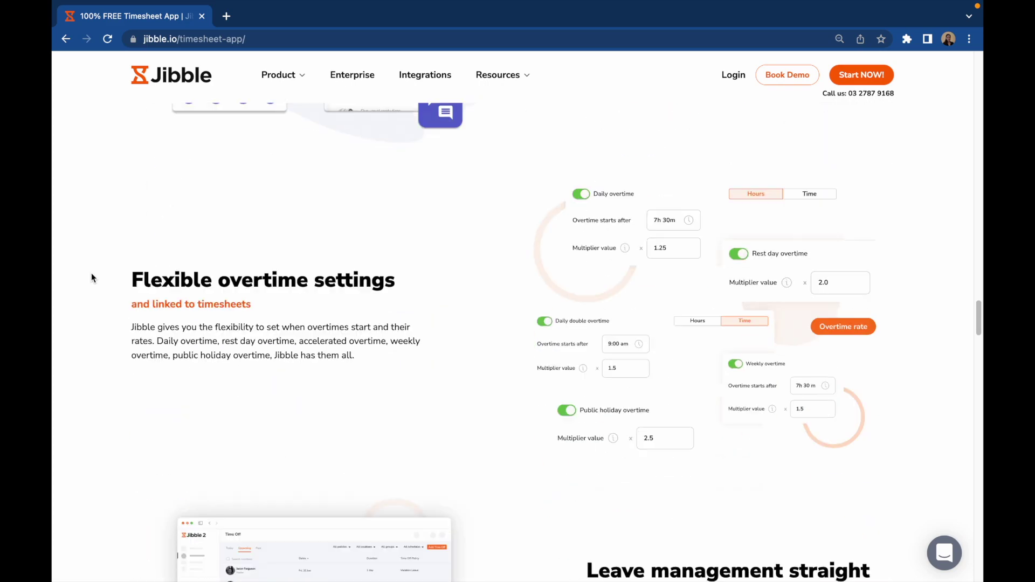